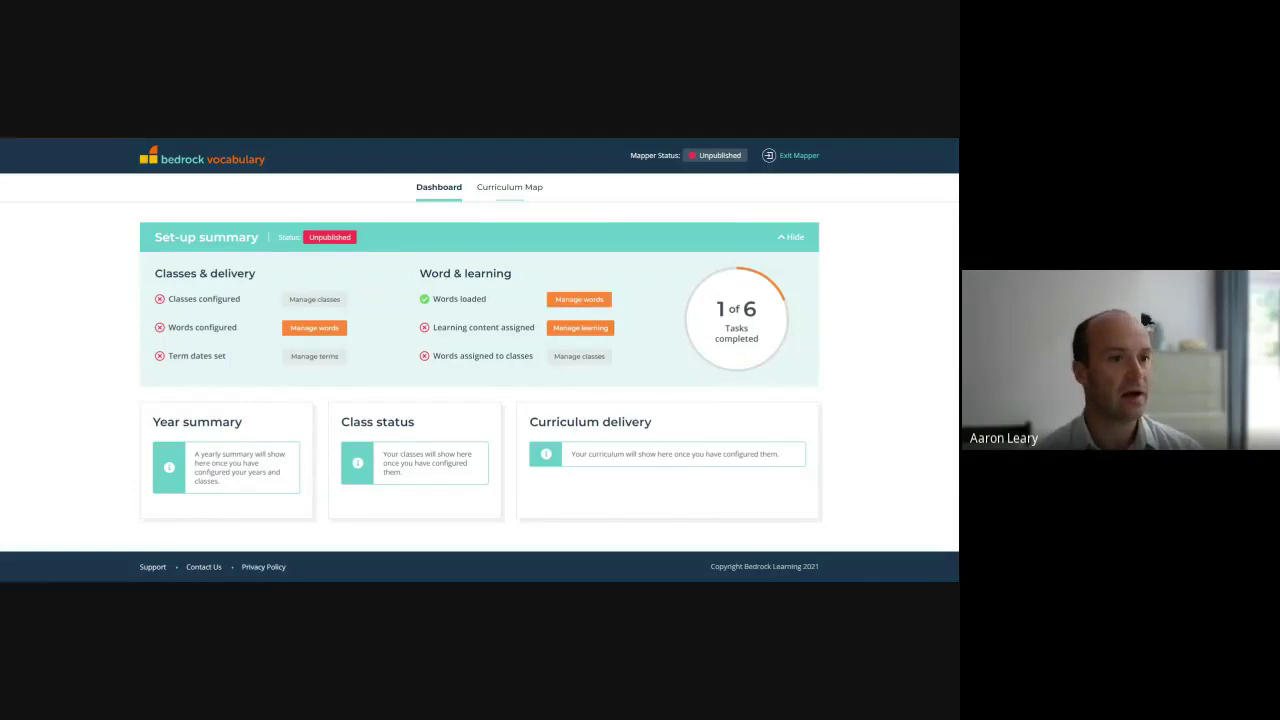
- Start adding new words to the curriculum map and link them to the subject Science
{"action": "left_click", "coordinate": [533, 195]}
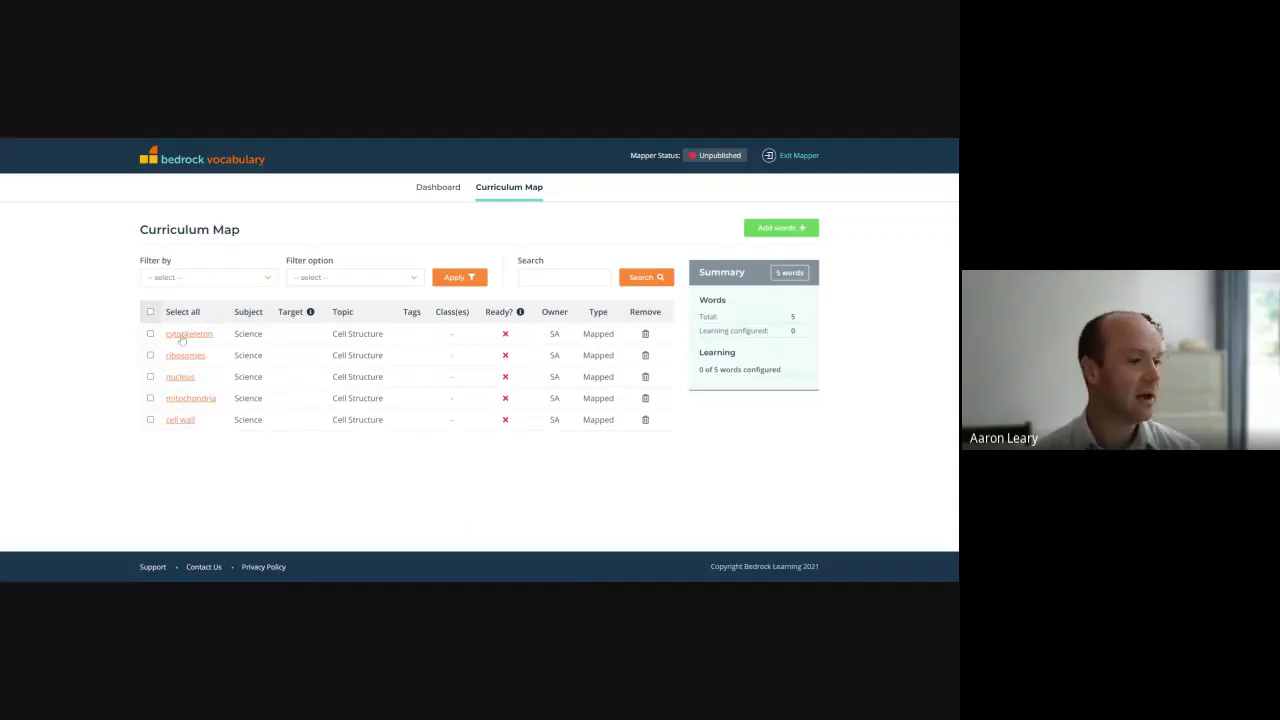
{"action": "left_click", "coordinate": [778, 228]}
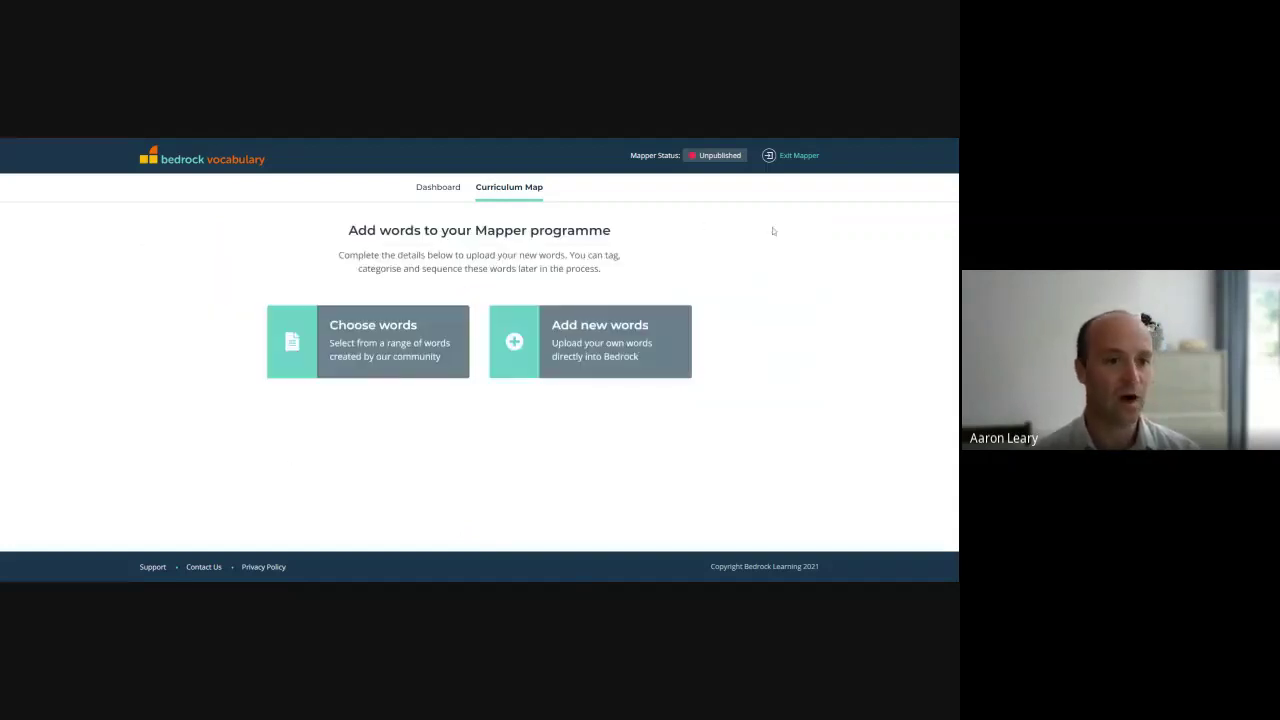
{"action": "left_click", "coordinate": [611, 342]}
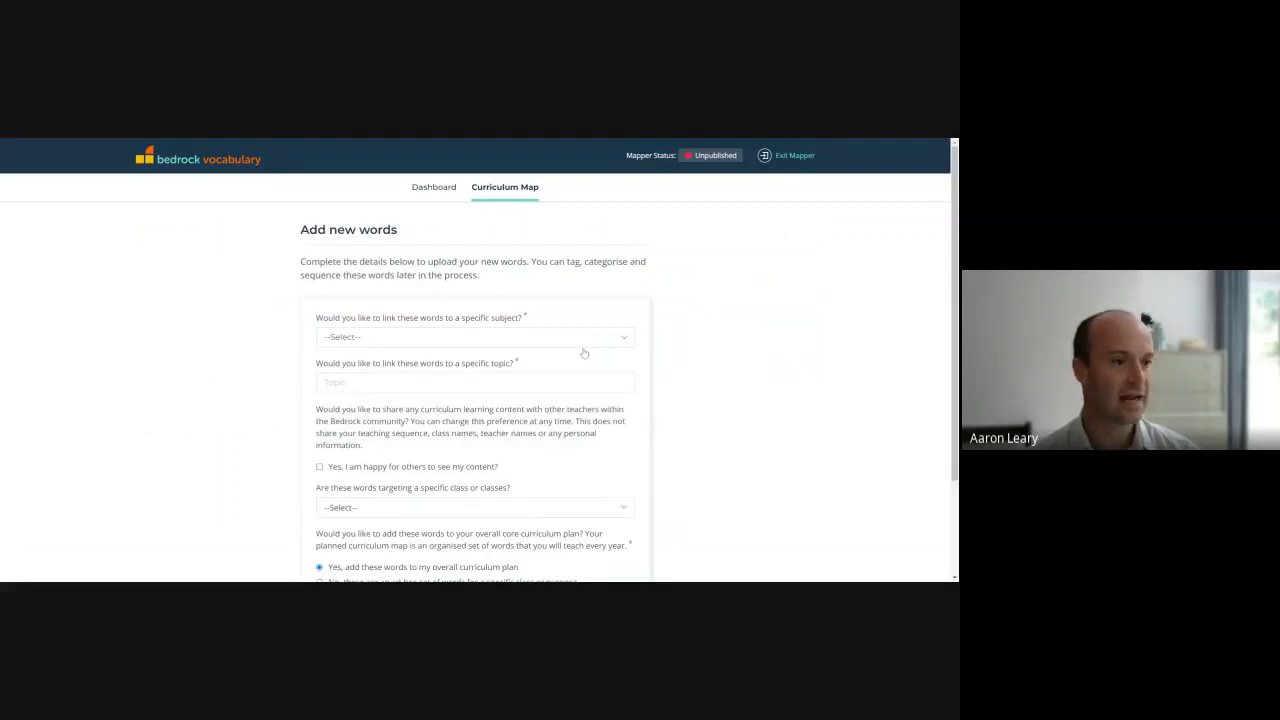
{"action": "left_click", "coordinate": [510, 492]}
{"action": "scroll", "coordinate": [510, 492], "scroll_direction": "down", "scroll_amount": 3}
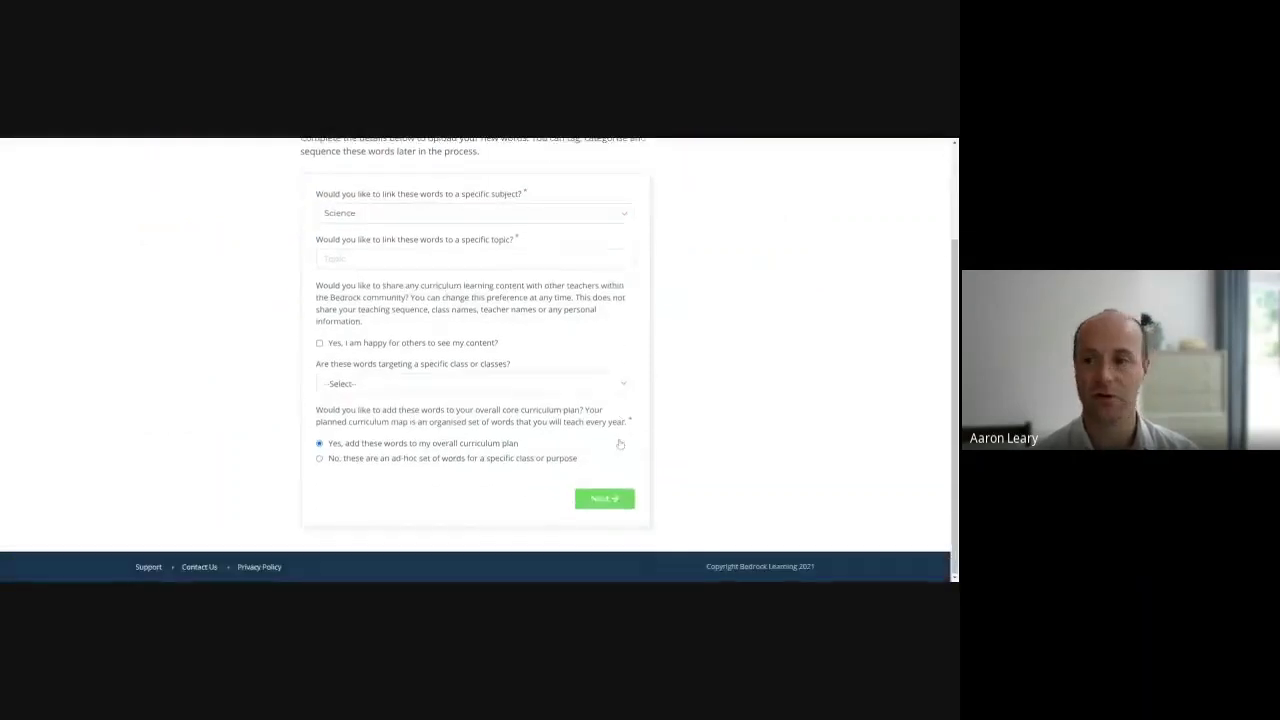
{"action": "scroll", "coordinate": [510, 492], "scroll_direction": "up", "scroll_amount": 3}
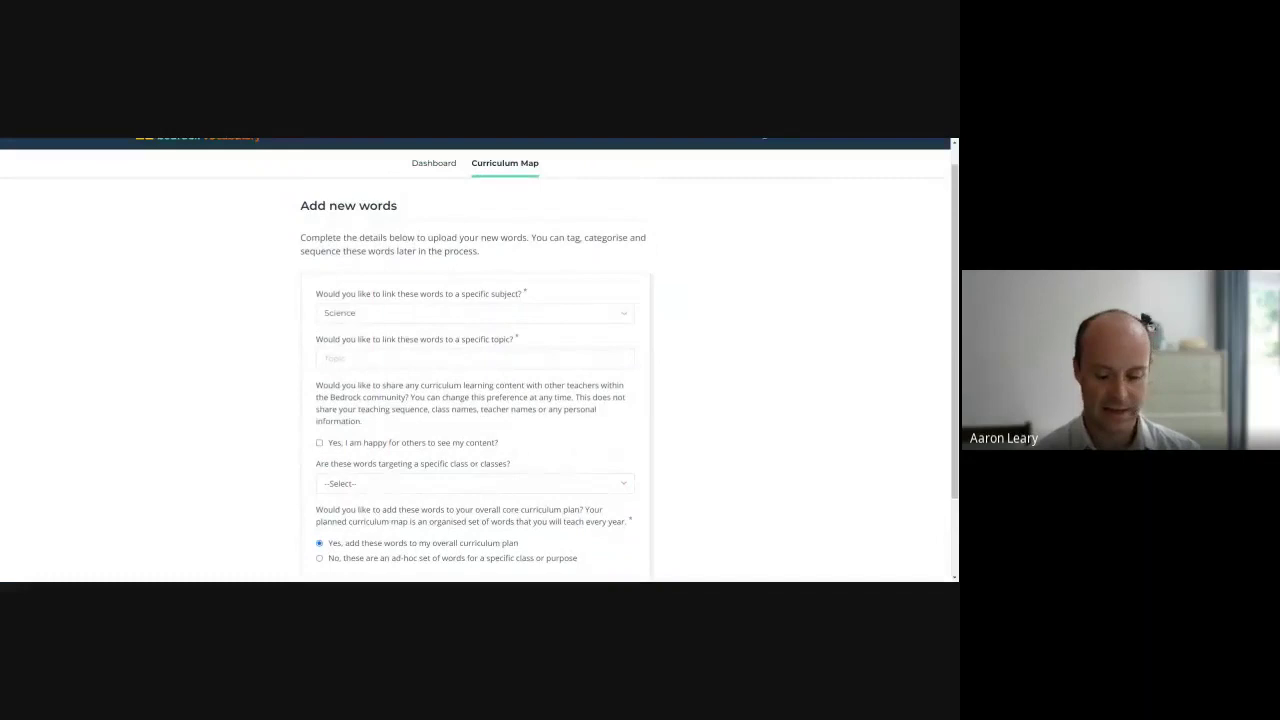
- Set the words' topic to Cell Structure and allow others to see the content
{"action": "type", "text": "Cell S"}
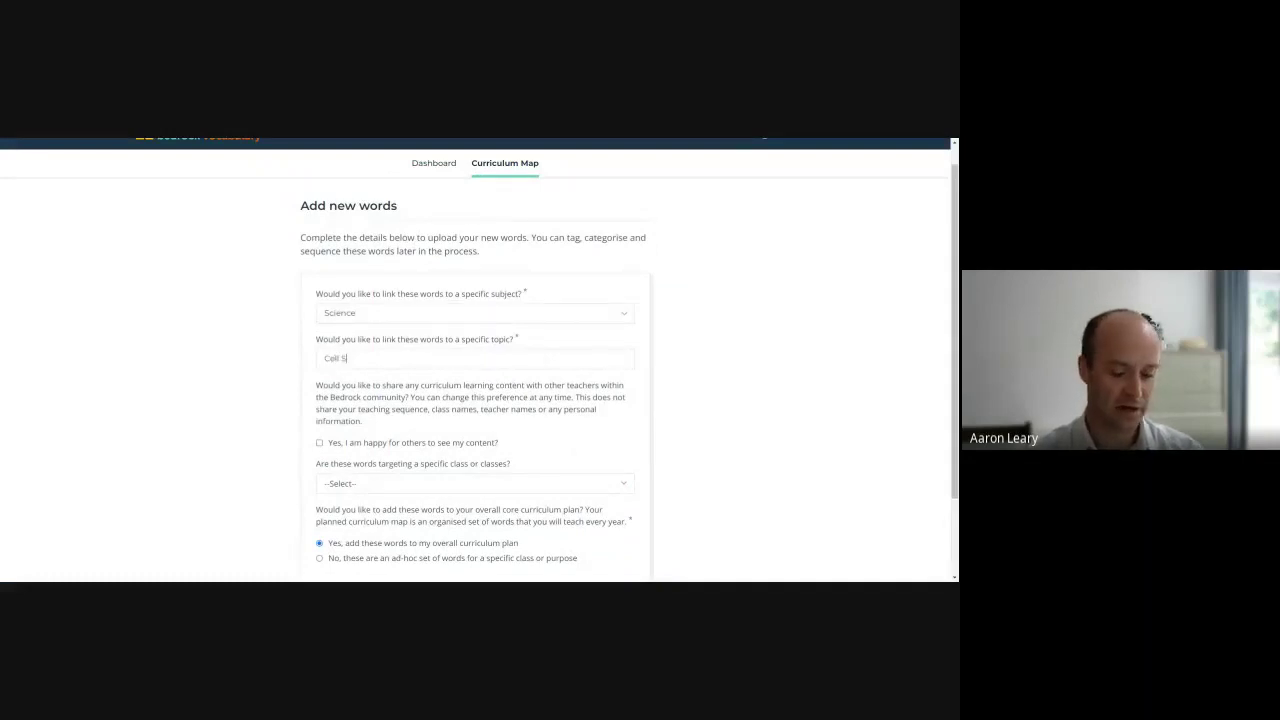
{"action": "type", "text": "tucture"}
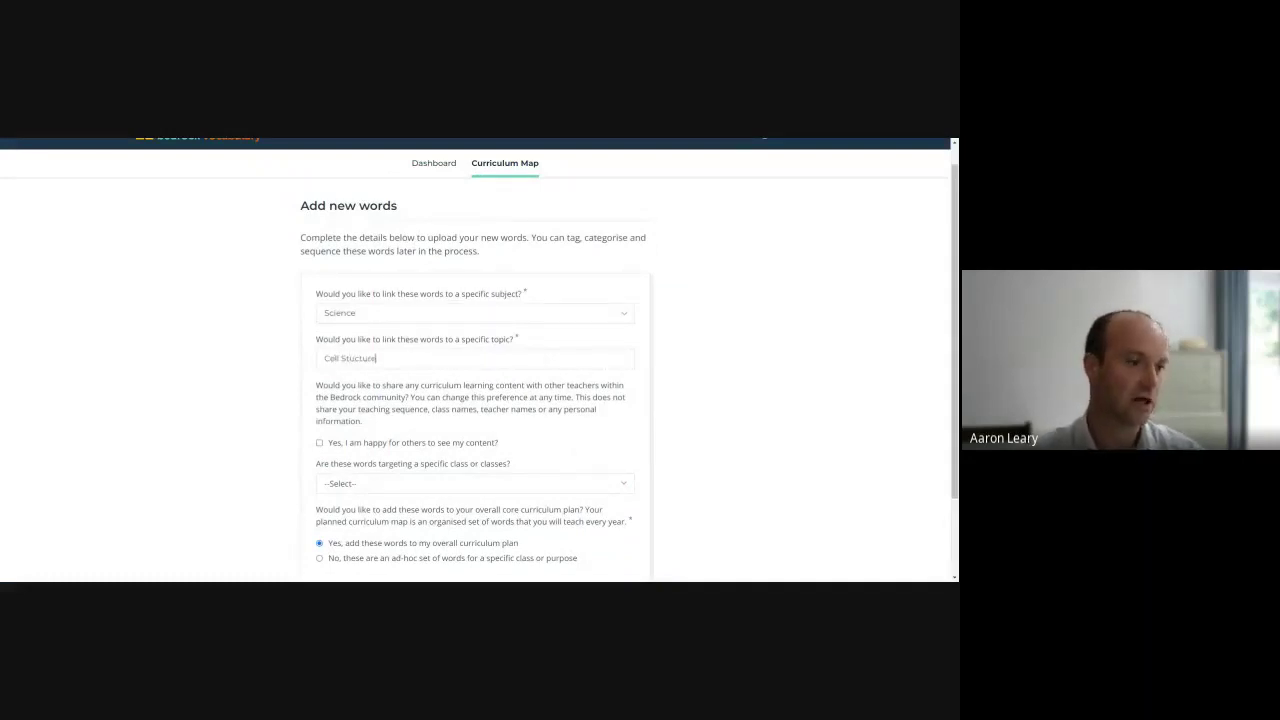
{"action": "scroll", "coordinate": [479, 354], "scroll_direction": "down", "scroll_amount": 1}
{"action": "scroll", "coordinate": [322, 356], "scroll_direction": "down", "scroll_amount": 1}
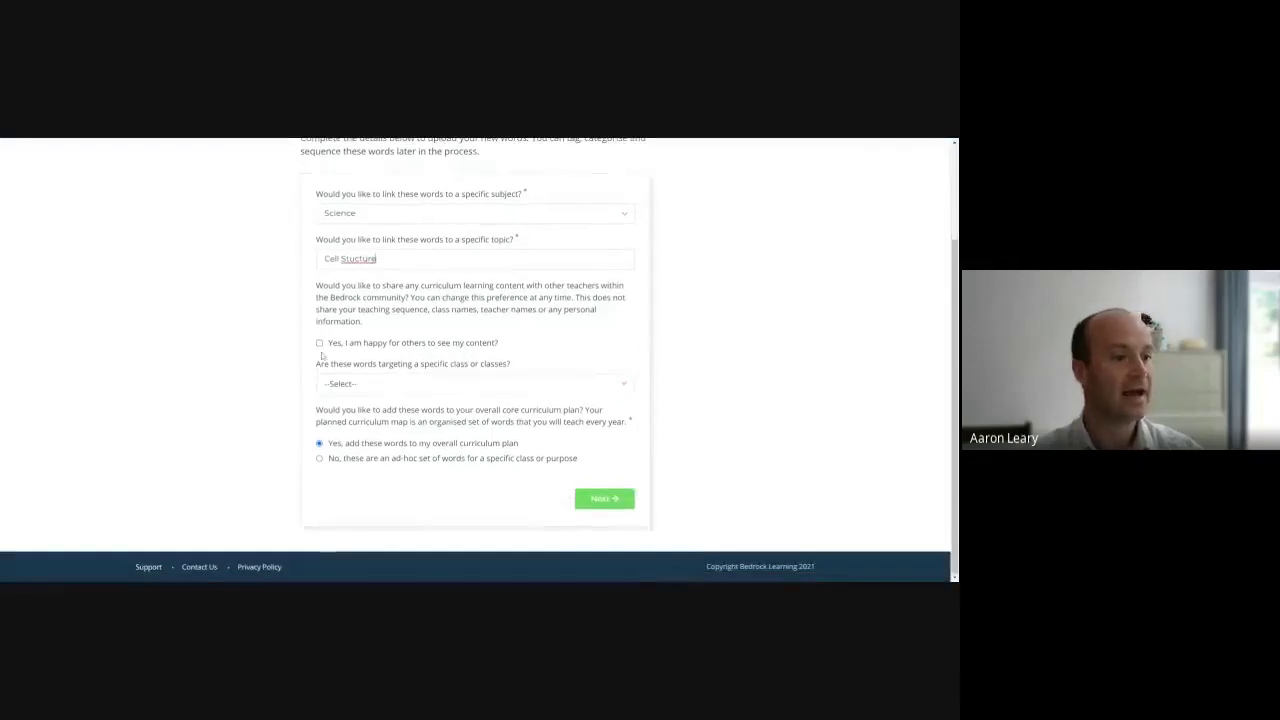
{"action": "left_click", "coordinate": [319, 343]}
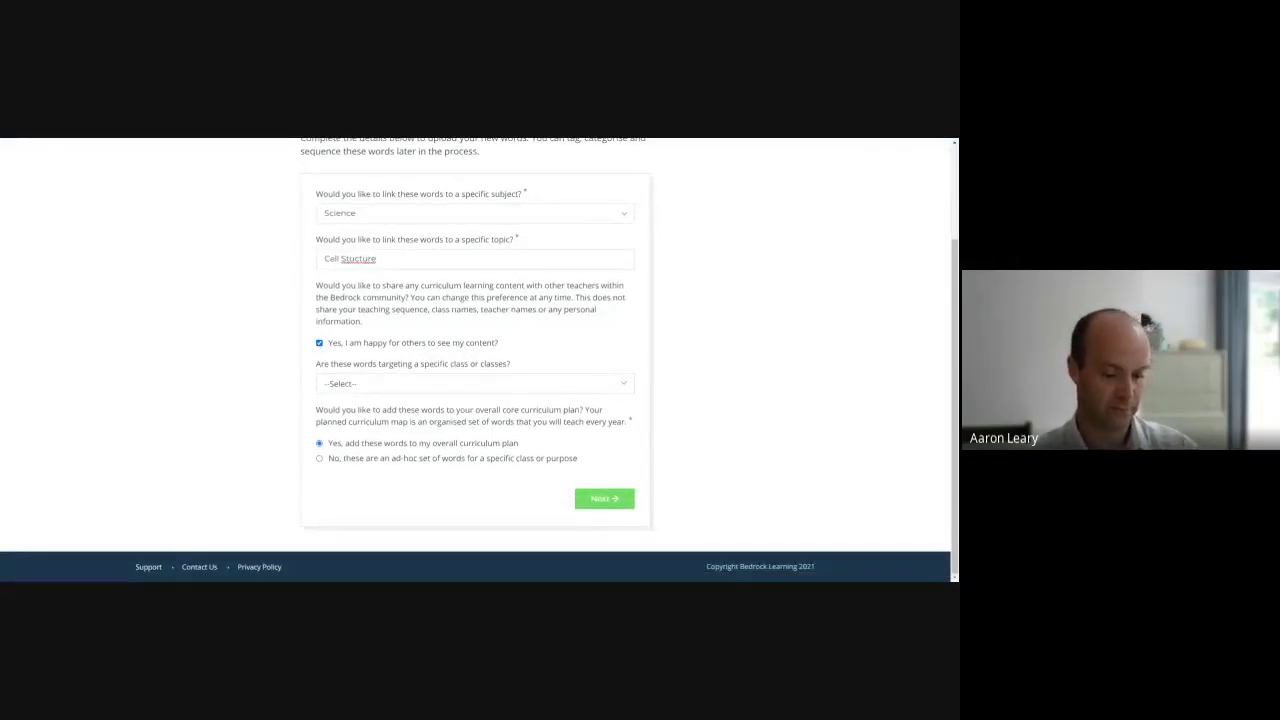
{"action": "type", "text": "r"}
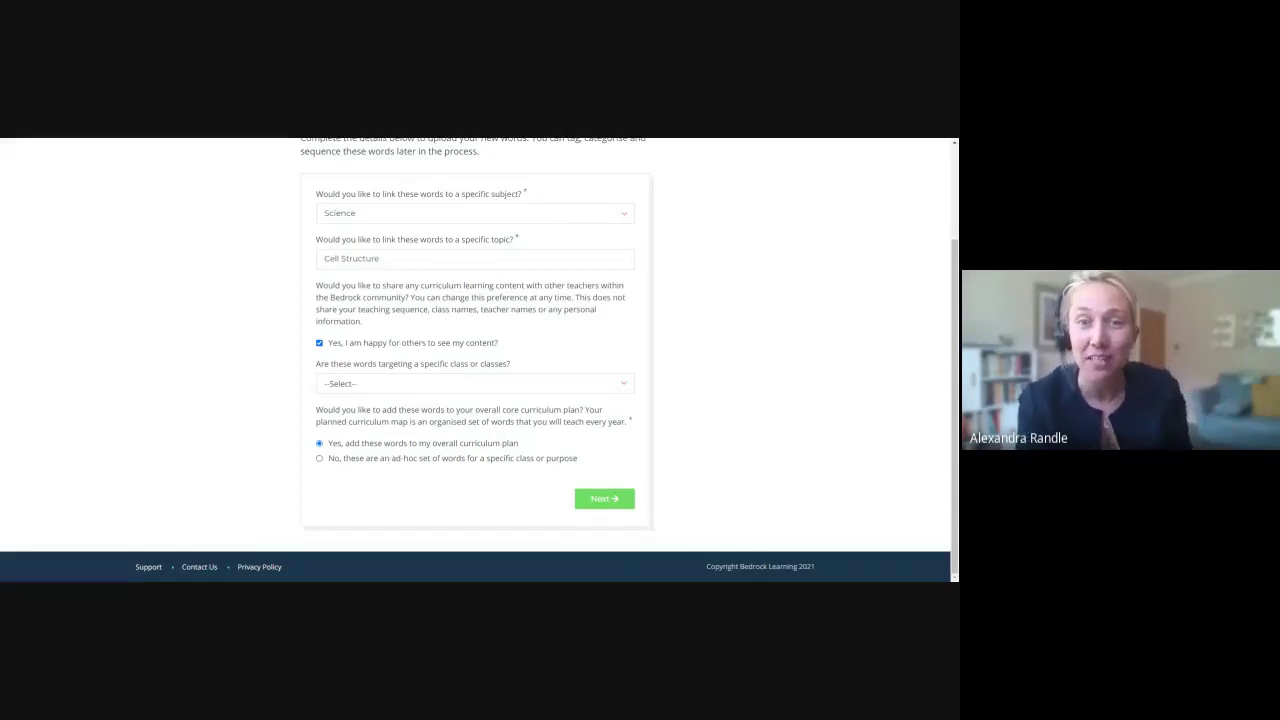
{"action": "scroll", "coordinate": [348, 219], "scroll_direction": "up", "scroll_amount": 1}
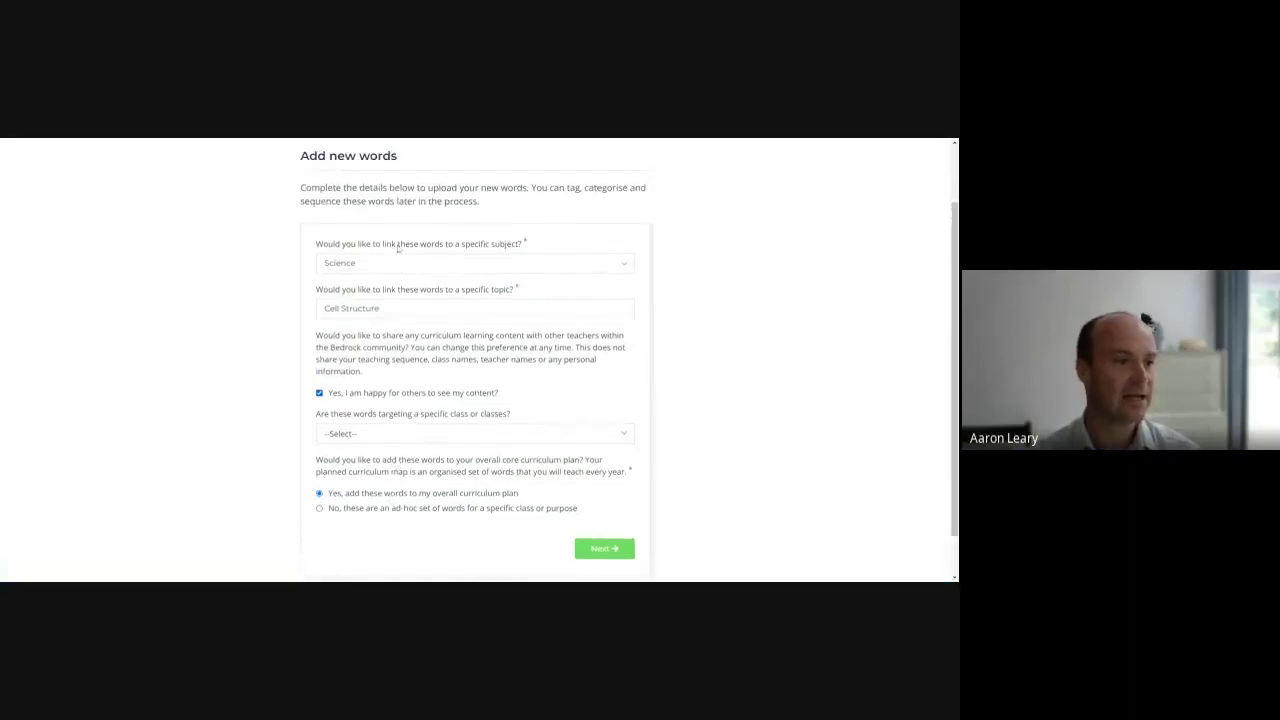
{"action": "scroll", "coordinate": [348, 219], "scroll_direction": "down", "scroll_amount": 1}
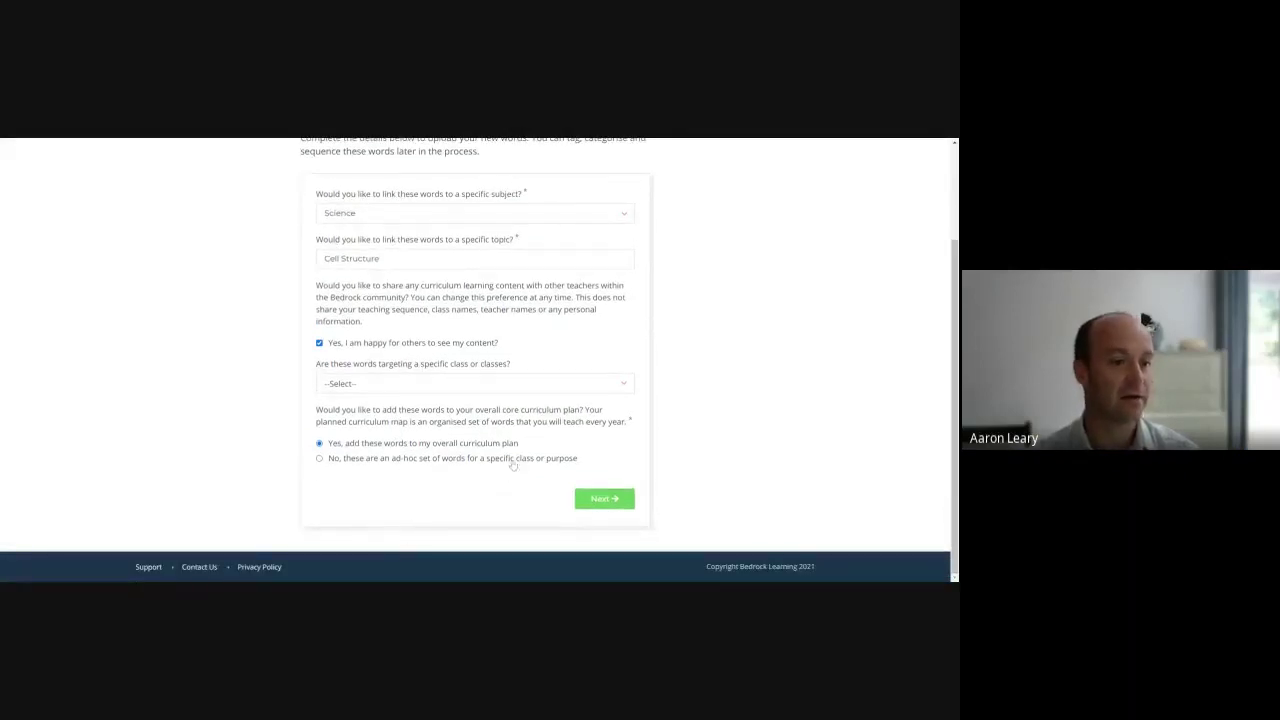
{"action": "left_click_drag", "start_coordinate": [522, 445], "coordinate": [321, 446]}
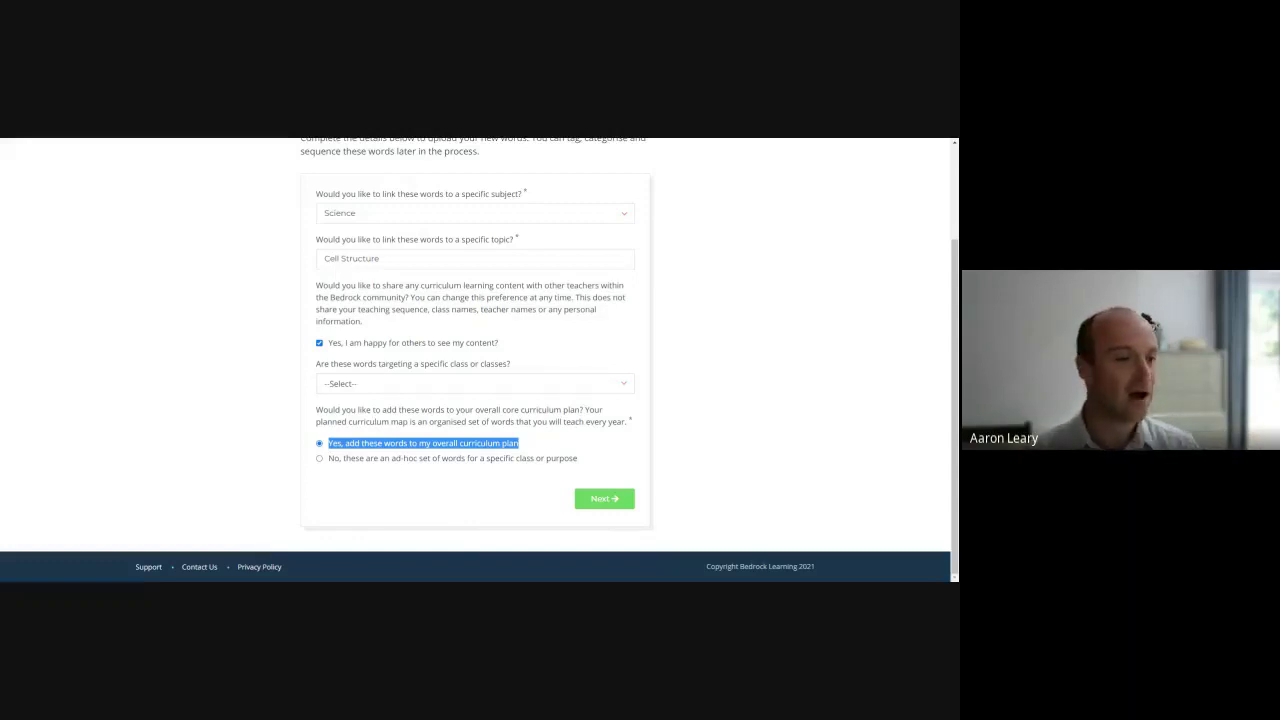
{"action": "left_click", "coordinate": [320, 459]}
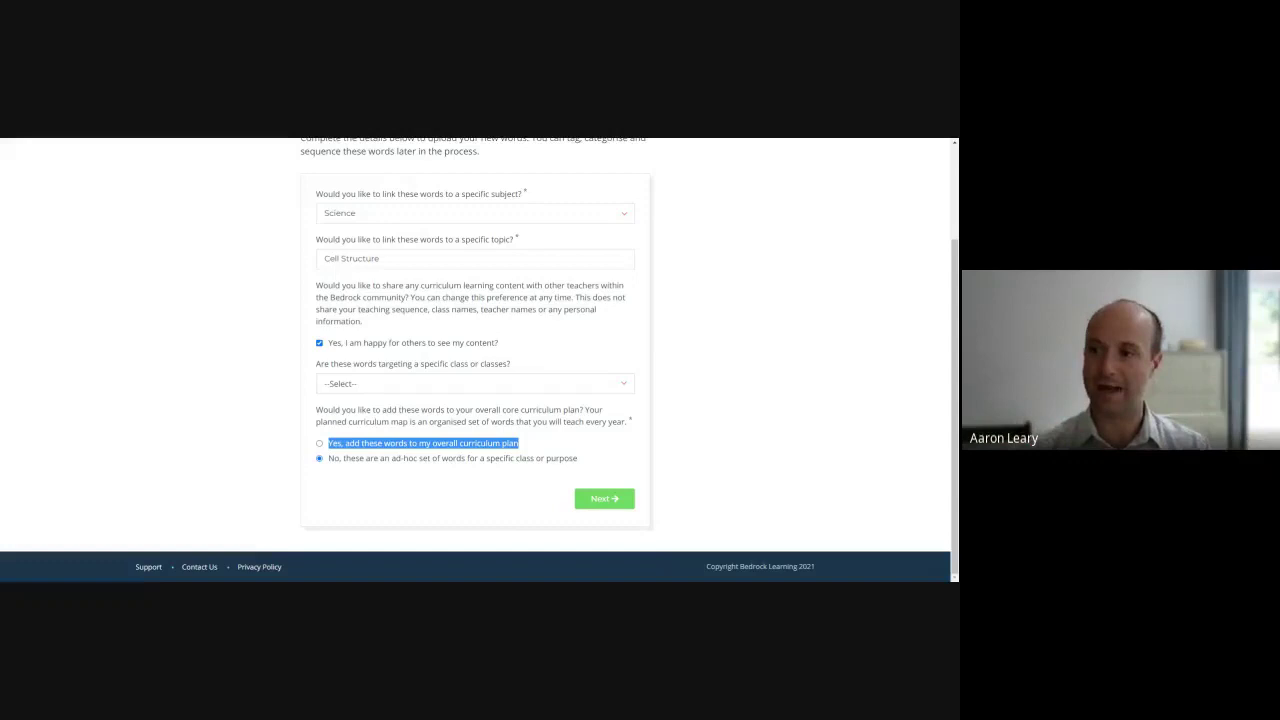
{"action": "left_click", "coordinate": [369, 446]}
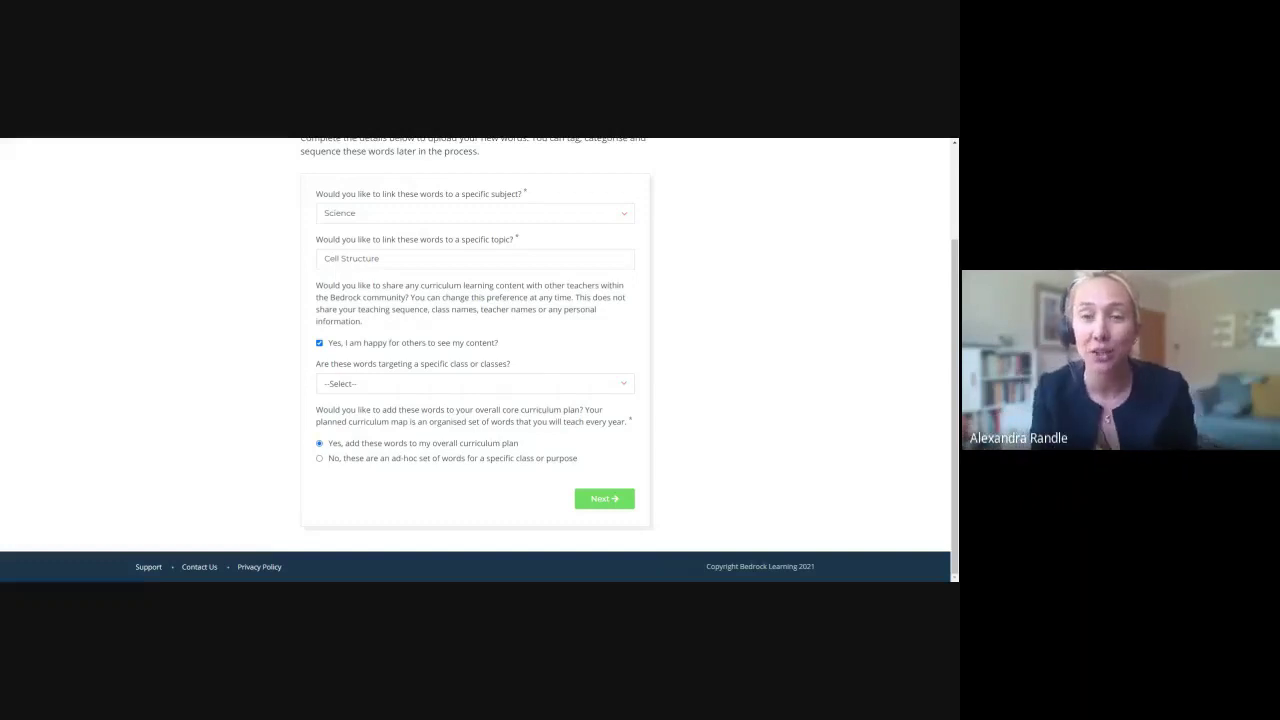
- Continue to word entry, list cytoskeleton, ribosomes, nucleus, mitochondria and cell wall on separate lines, and submit them
{"action": "left_click", "coordinate": [603, 499]}
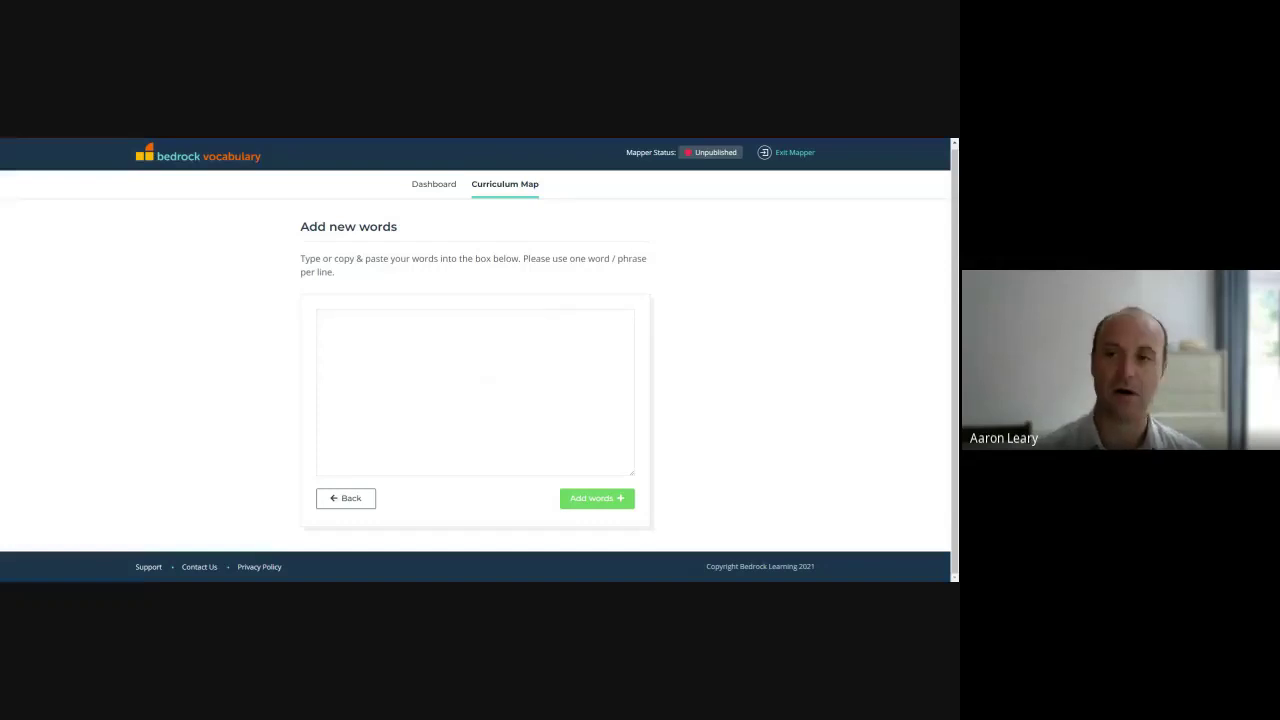
{"action": "type", "text": "cytoskeleton ribosomes nucleus"}
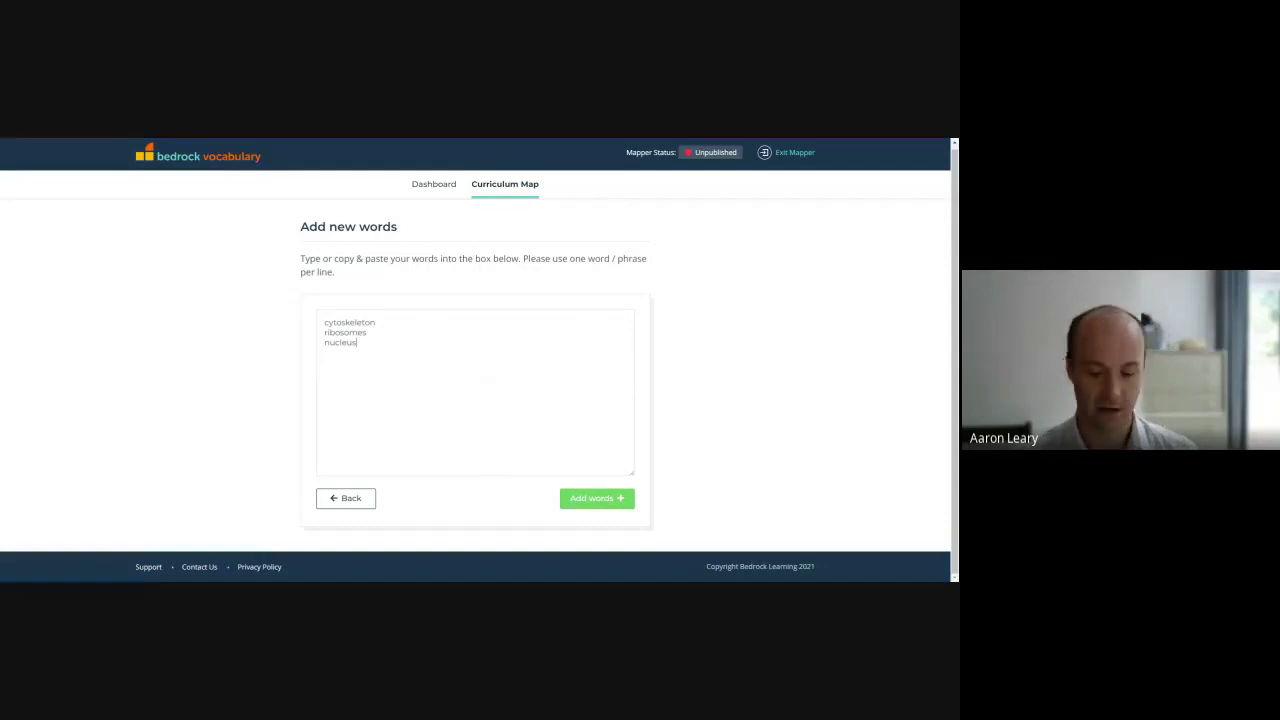
{"action": "type", "text": "mitochondria cell wall"}
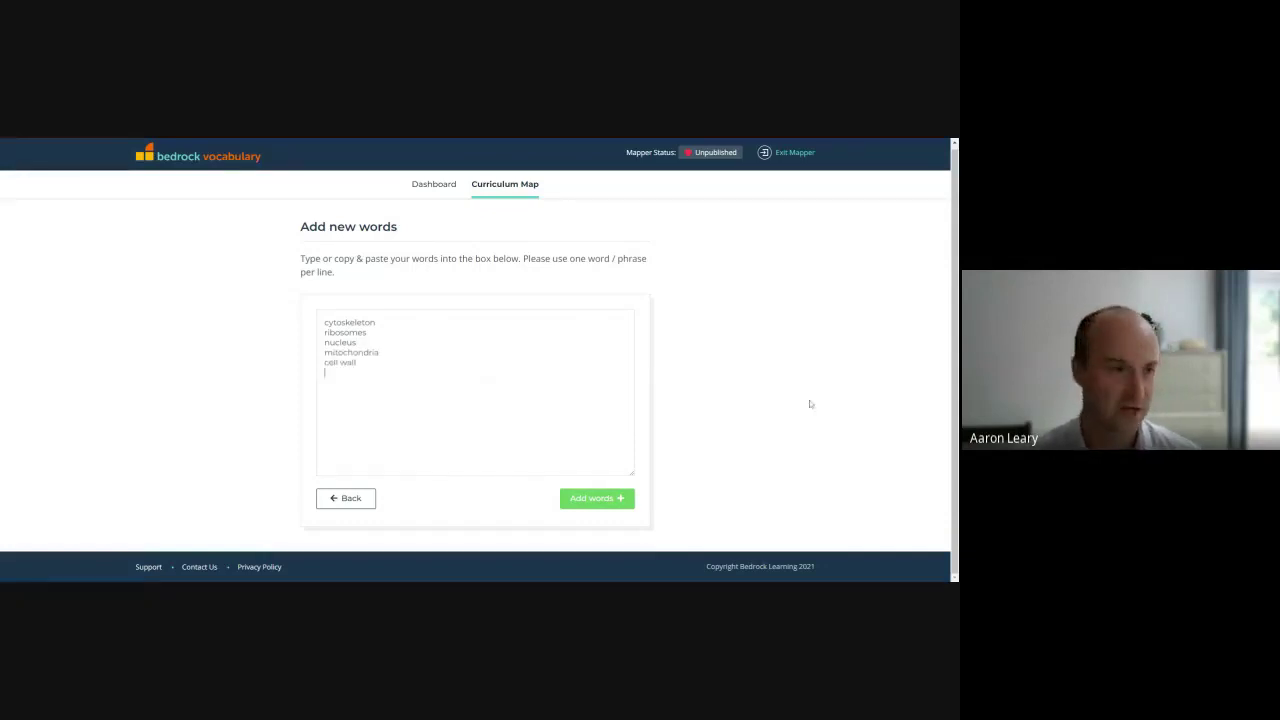
{"action": "left_click", "coordinate": [590, 500]}
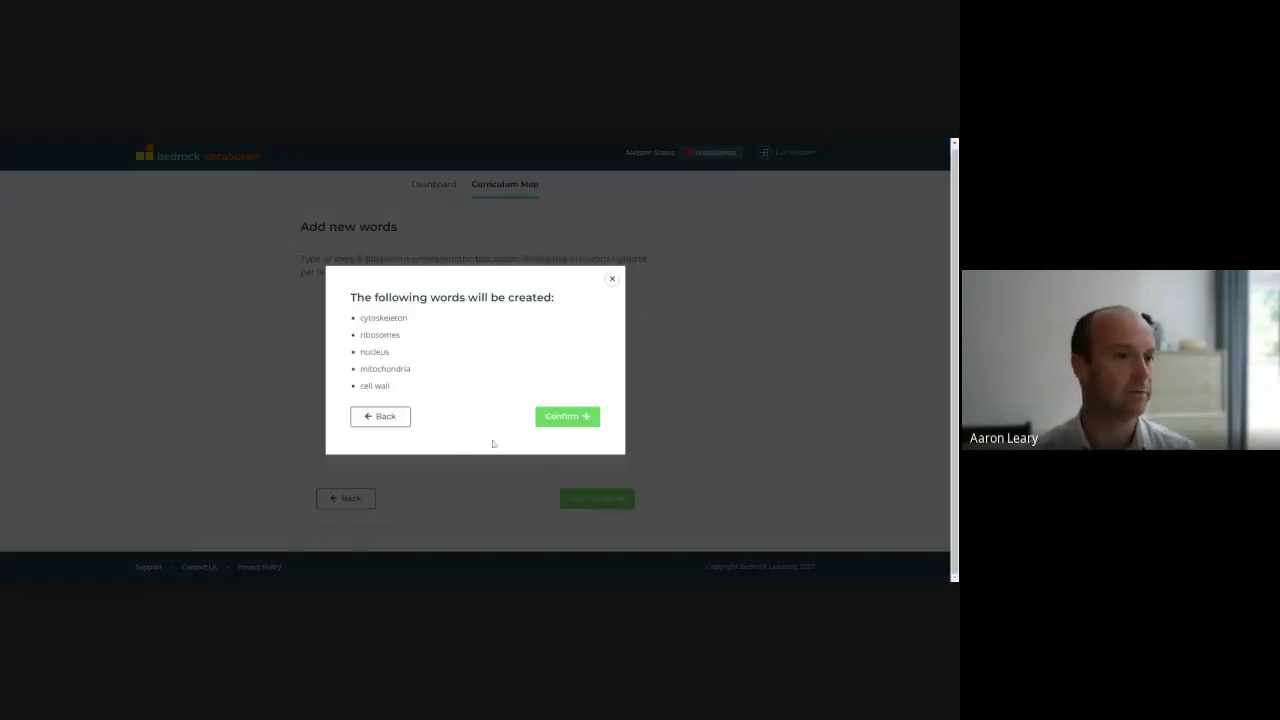
{"action": "left_click", "coordinate": [612, 281]}
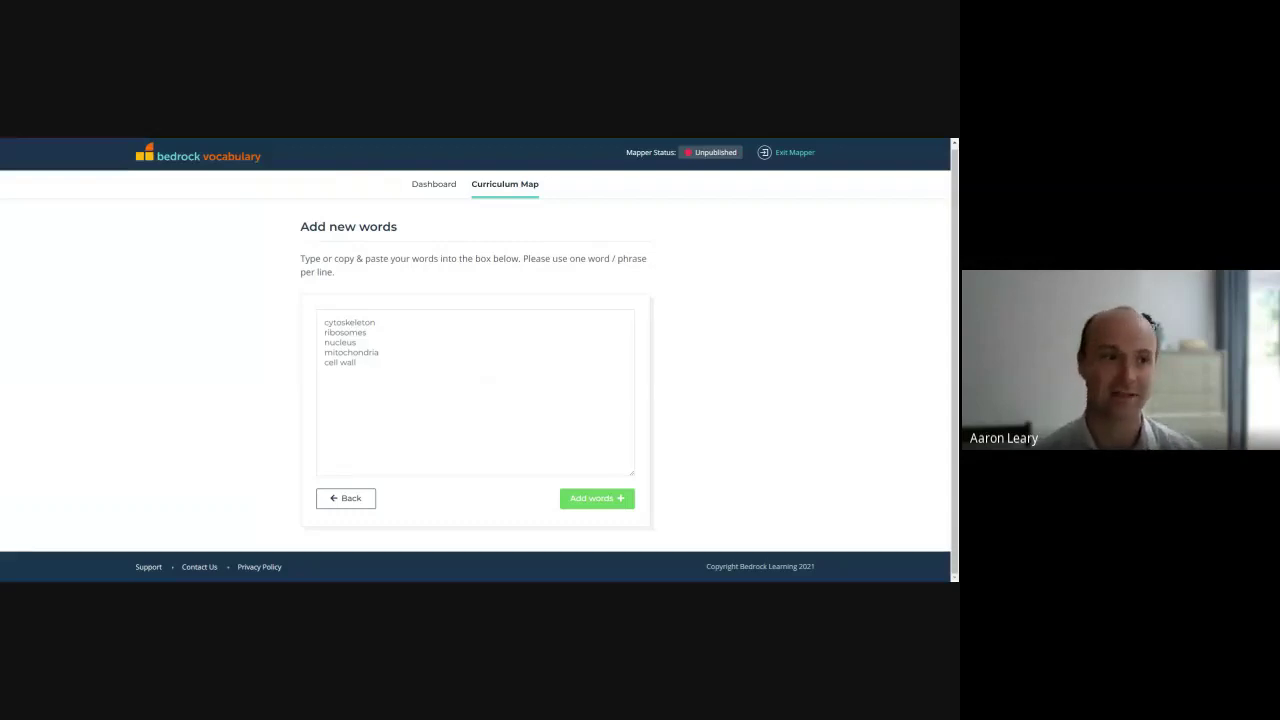
{"action": "left_click", "coordinate": [597, 498]}
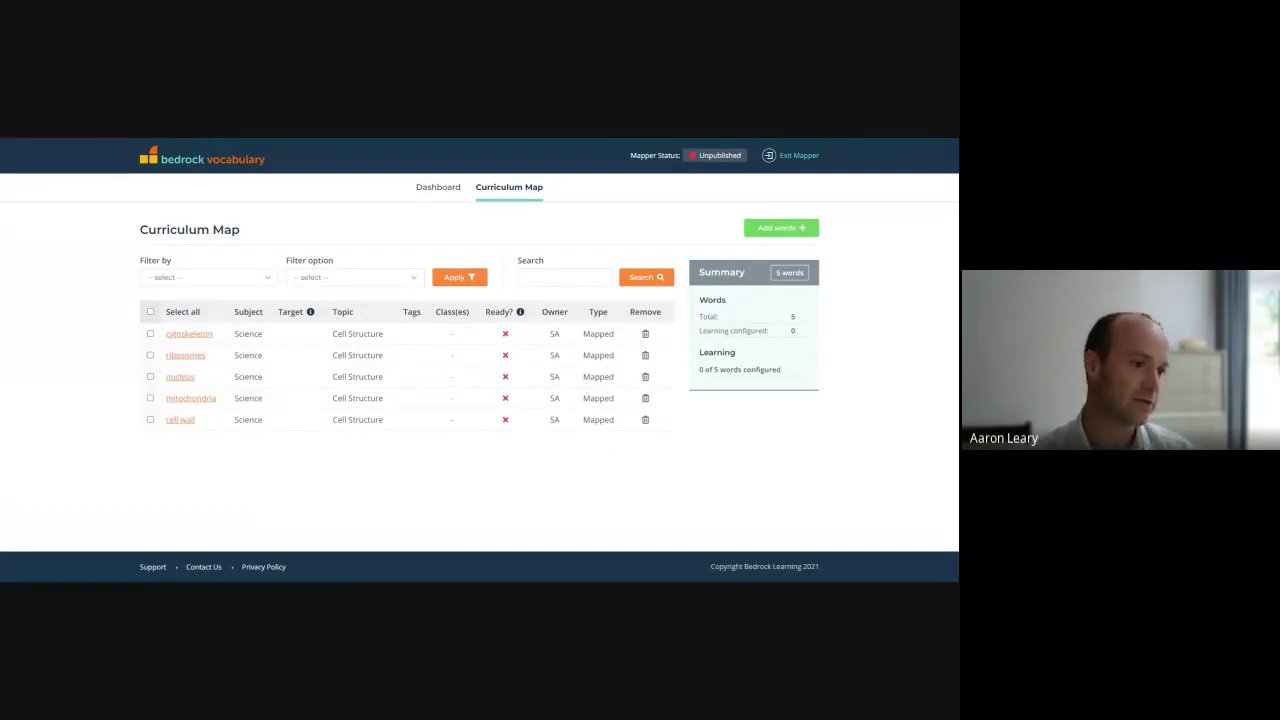
- Open the word nucleus and review the question, answer options and feedback of its community word quiz
{"action": "left_click_drag", "start_coordinate": [332, 334], "coordinate": [384, 334]}
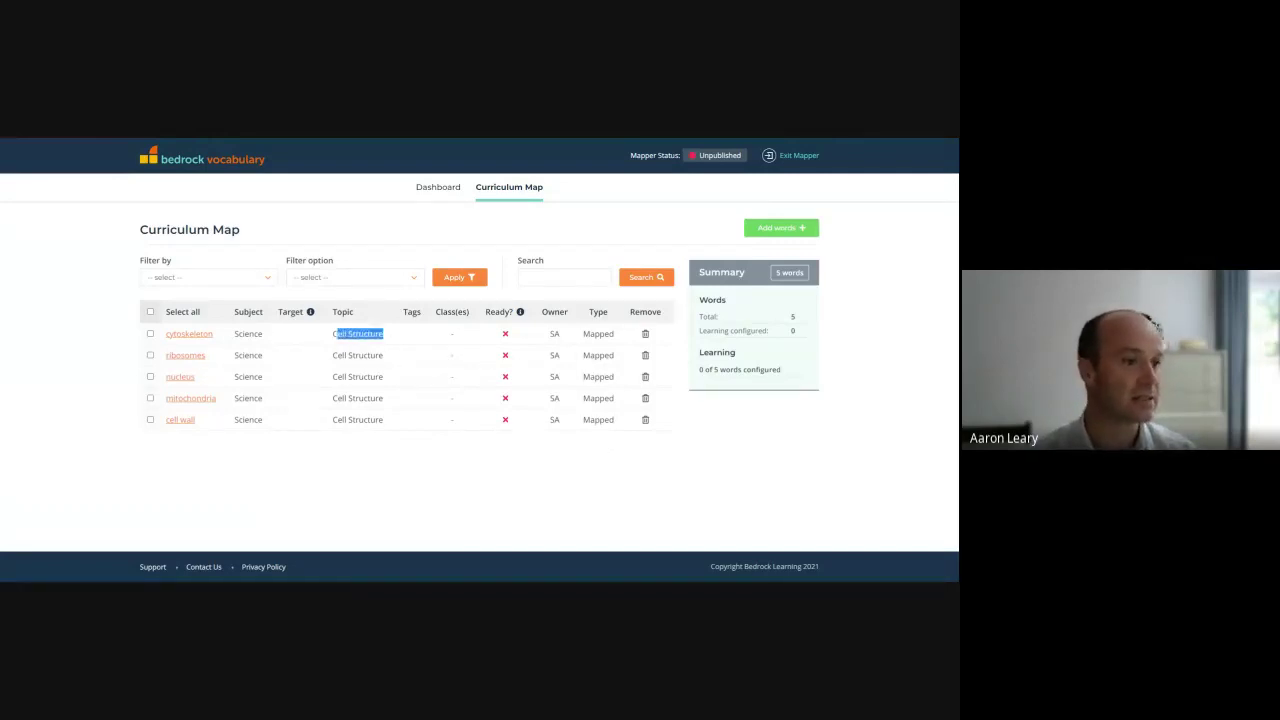
{"action": "left_click", "coordinate": [181, 378]}
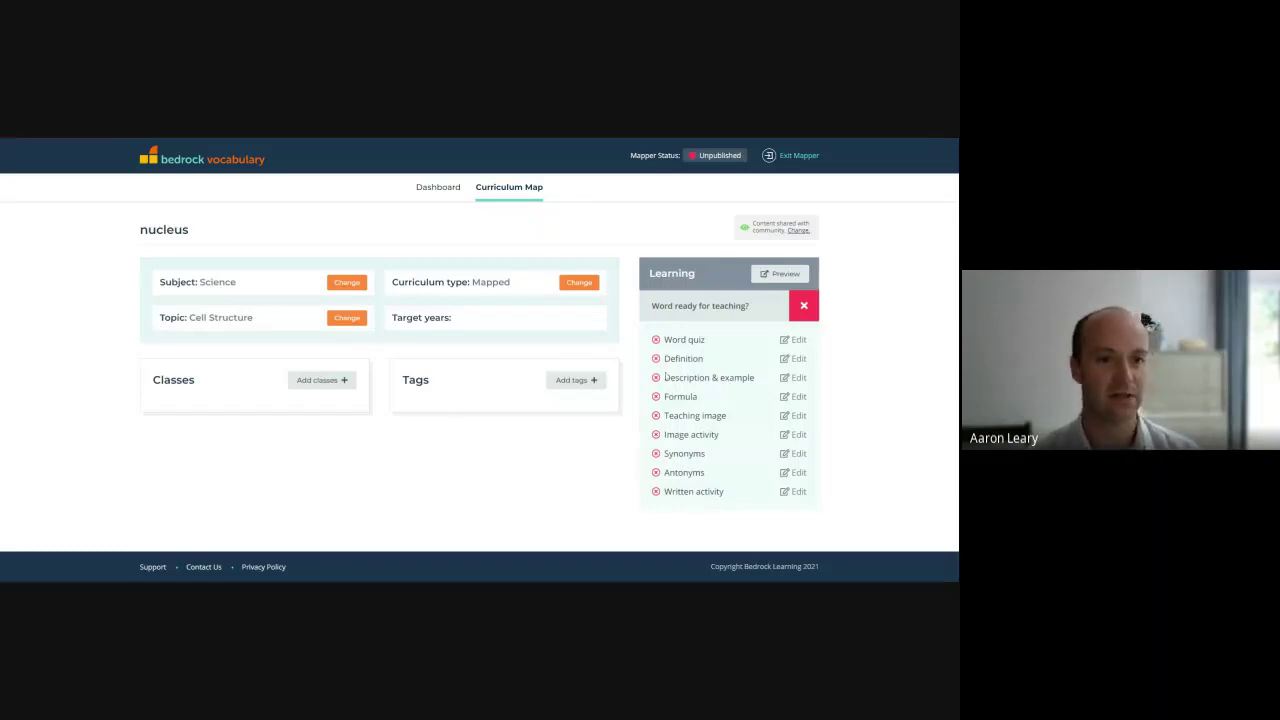
{"action": "left_click", "coordinate": [698, 342]}
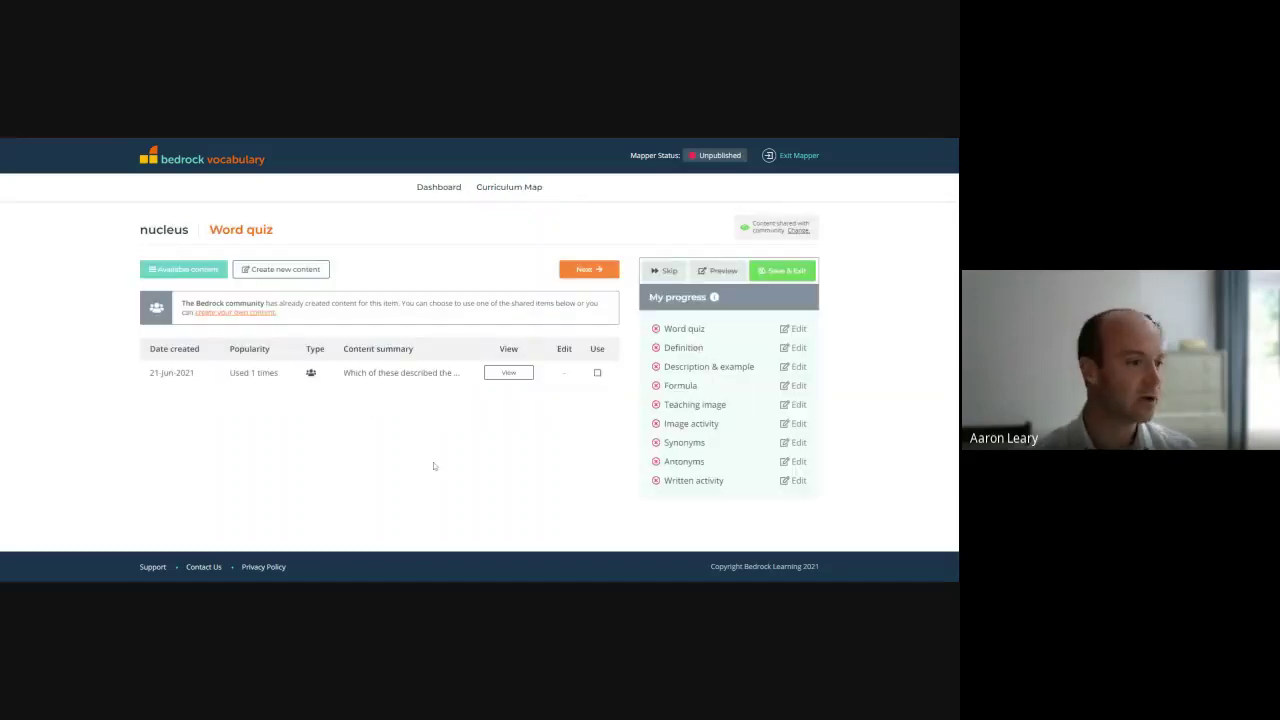
{"action": "left_click", "coordinate": [508, 373]}
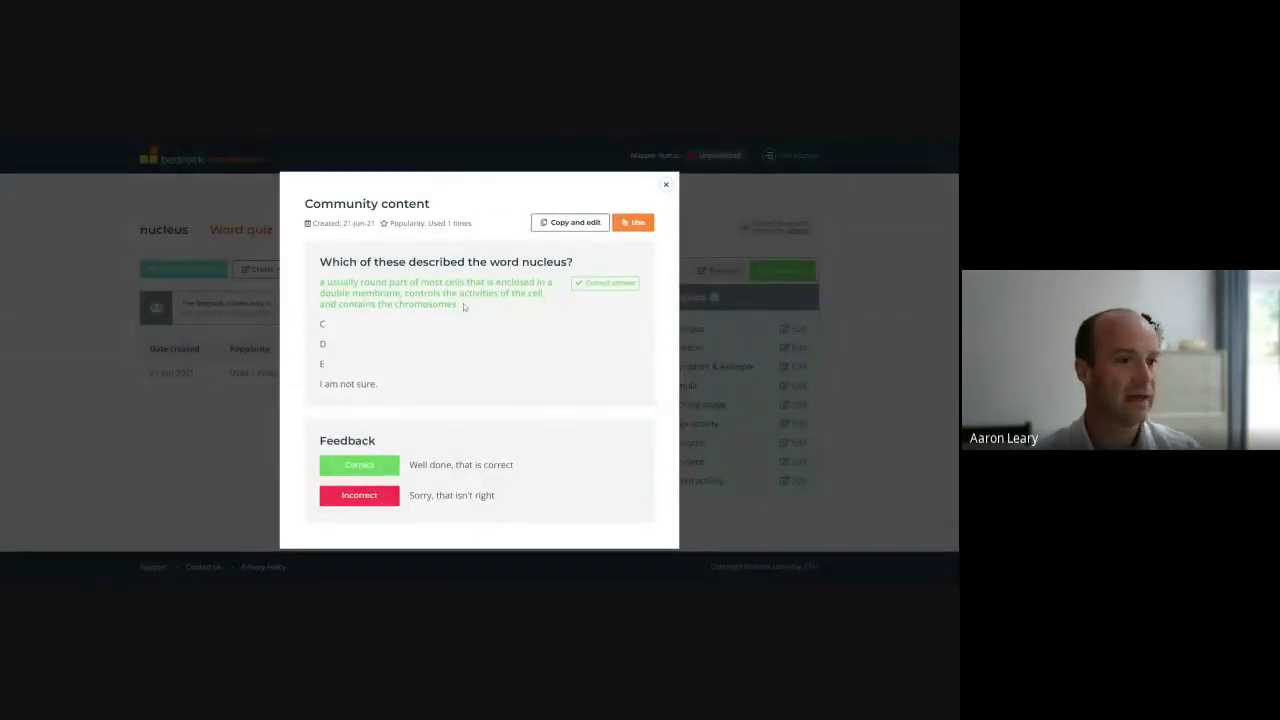
{"action": "left_click_drag", "start_coordinate": [463, 307], "coordinate": [340, 262]}
{"action": "left_click_drag", "start_coordinate": [393, 393], "coordinate": [330, 304]}
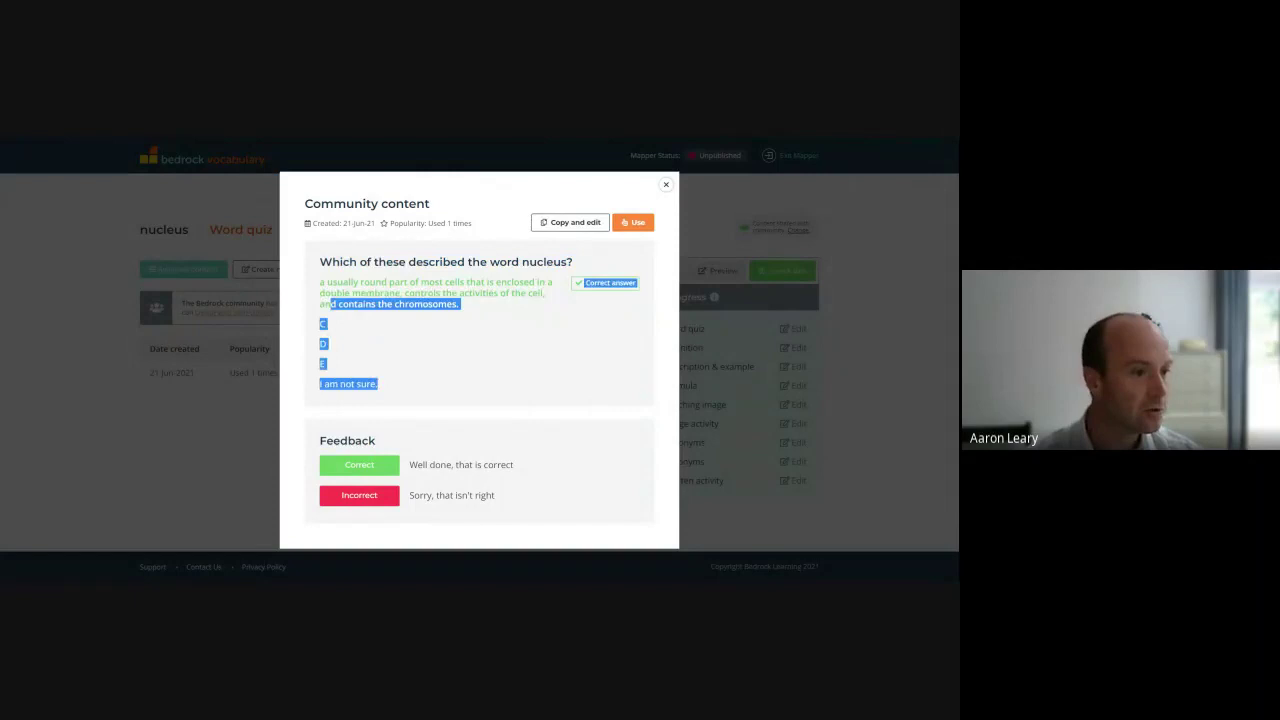
{"action": "left_click_drag", "start_coordinate": [526, 477], "coordinate": [420, 495]}
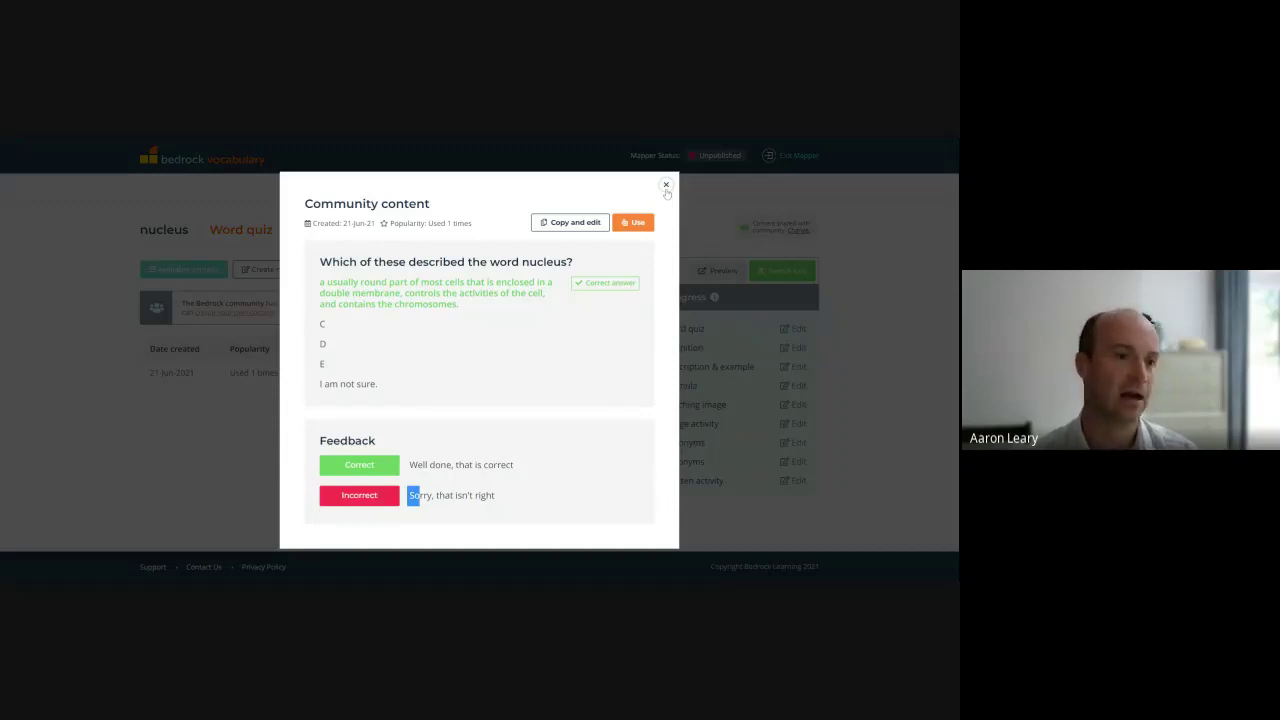
{"action": "left_click", "coordinate": [666, 187]}
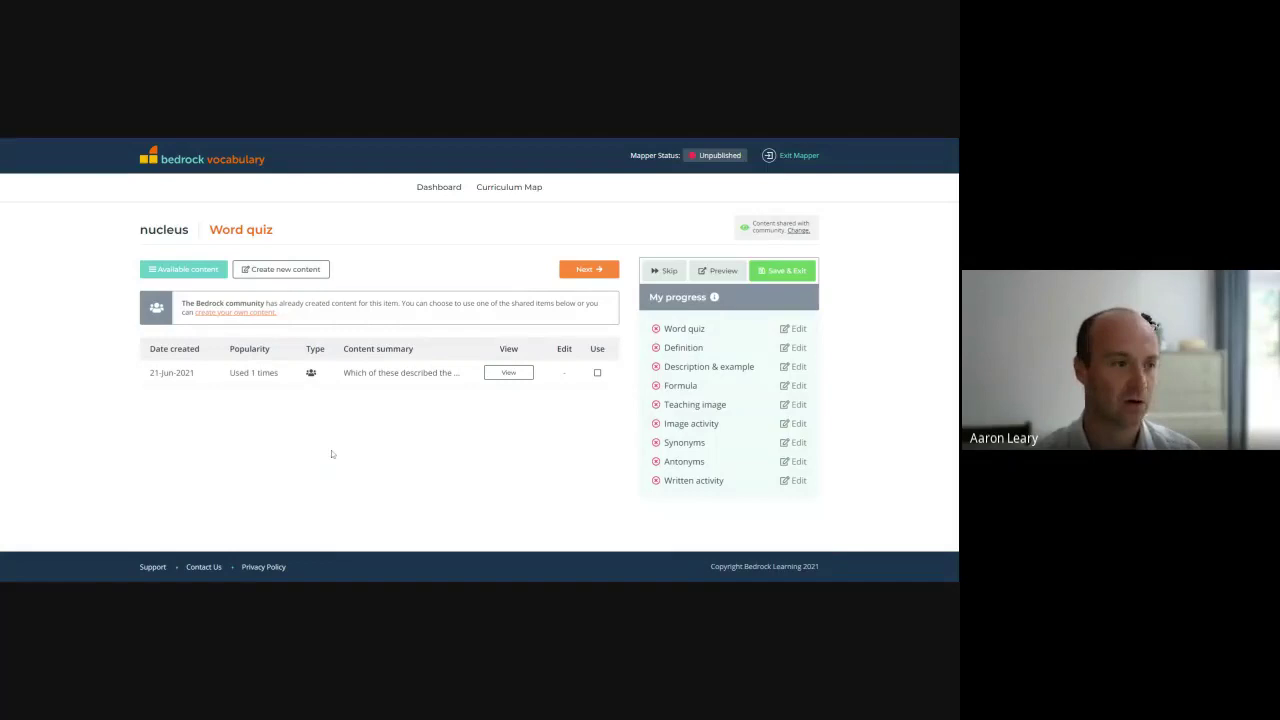
- Review the community definition for nucleus and its shared description and example
{"action": "left_click", "coordinate": [690, 350]}
{"action": "left_click", "coordinate": [509, 372]}
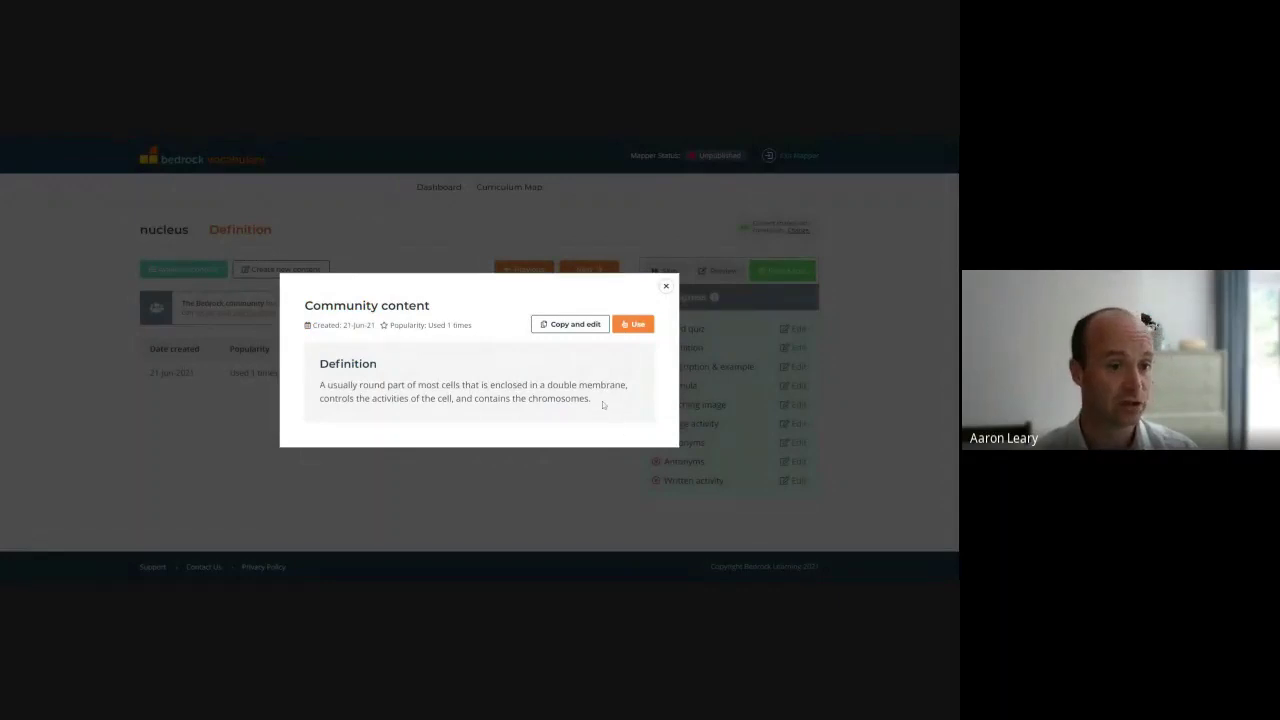
{"action": "left_click_drag", "start_coordinate": [603, 404], "coordinate": [316, 363]}
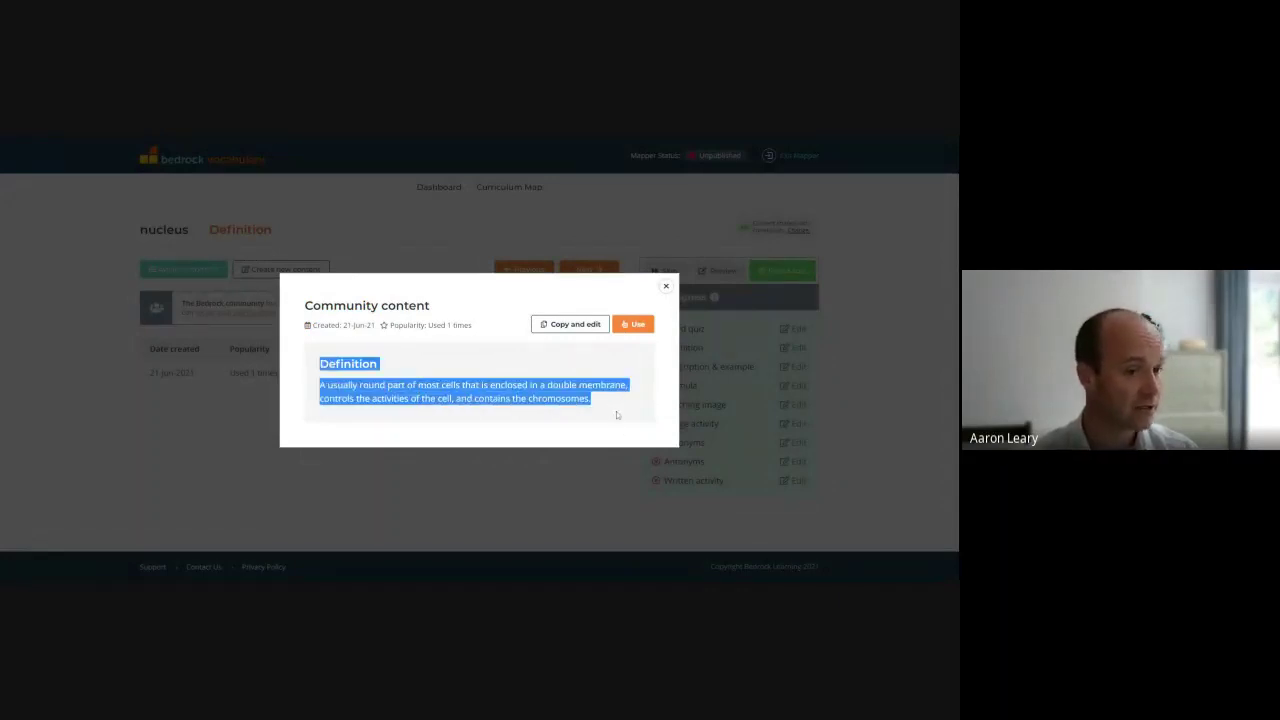
{"action": "left_click", "coordinate": [665, 287]}
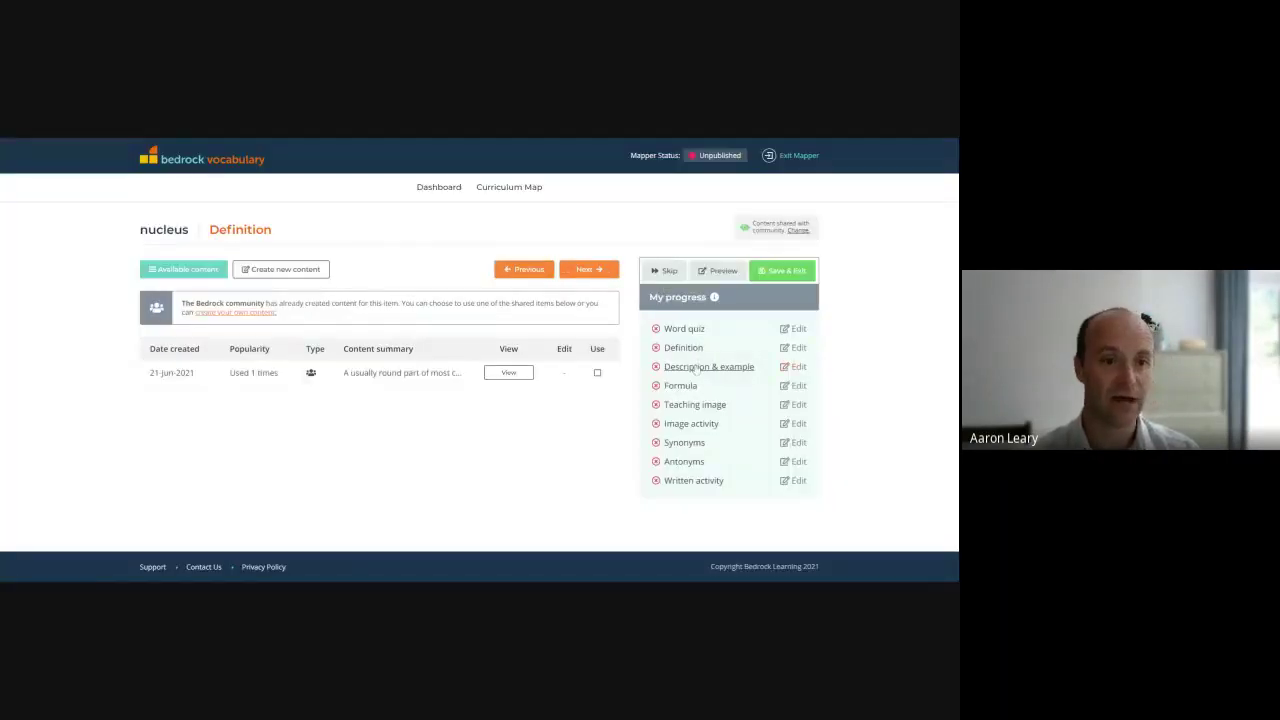
{"action": "left_click", "coordinate": [694, 367]}
{"action": "left_click", "coordinate": [508, 373]}
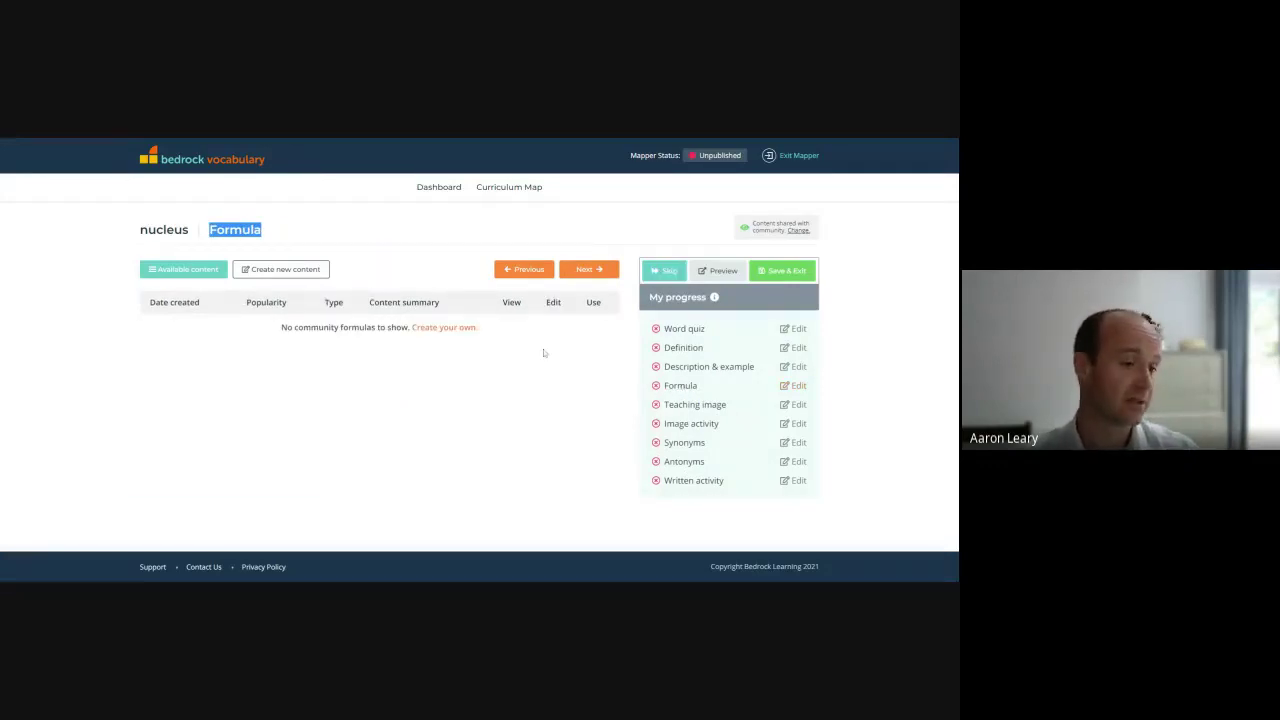
- Create a custom formula entry for nucleus and save it with the formula text left blank
{"action": "left_click", "coordinate": [470, 330]}
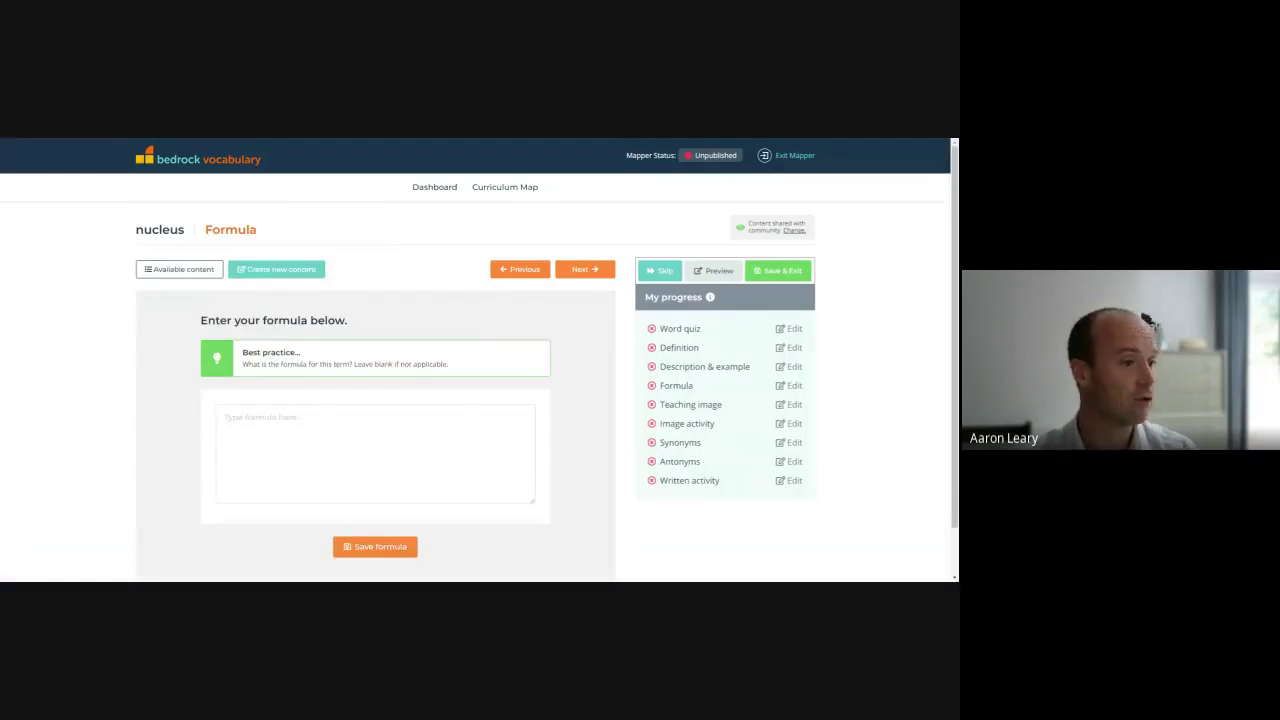
{"action": "scroll", "coordinate": [408, 496], "scroll_direction": "down", "scroll_amount": 1}
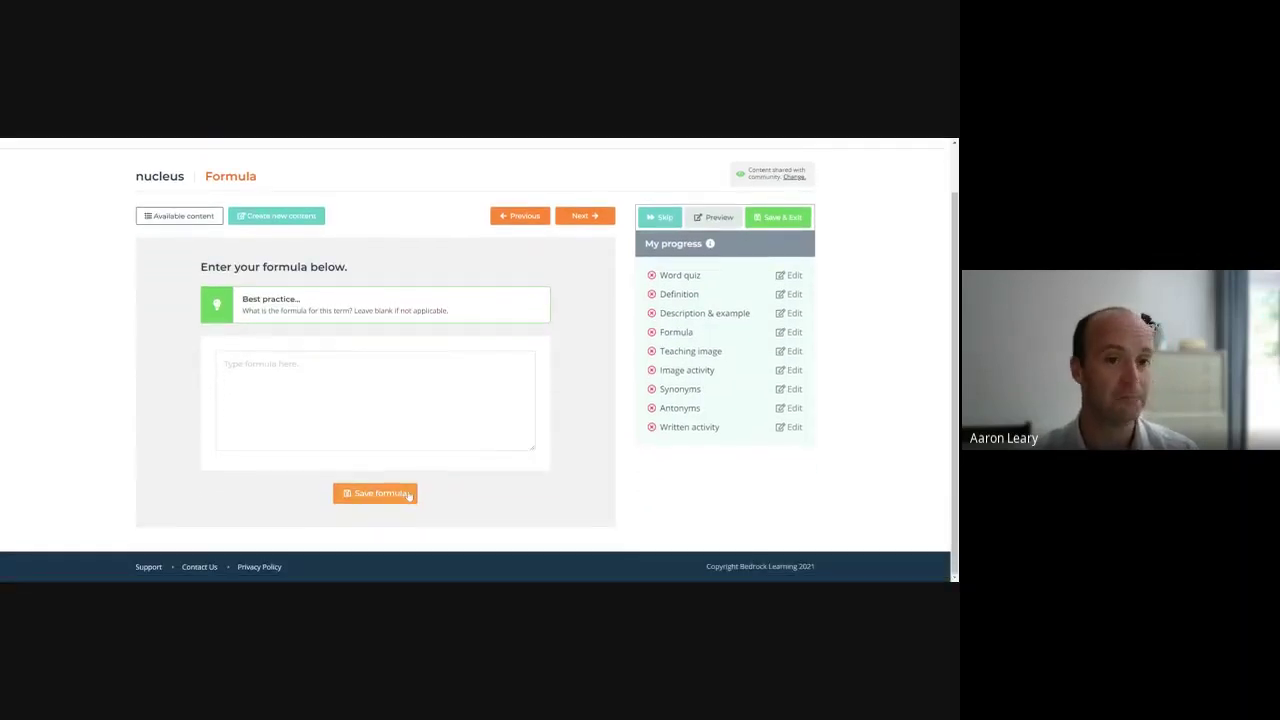
{"action": "left_click", "coordinate": [408, 496]}
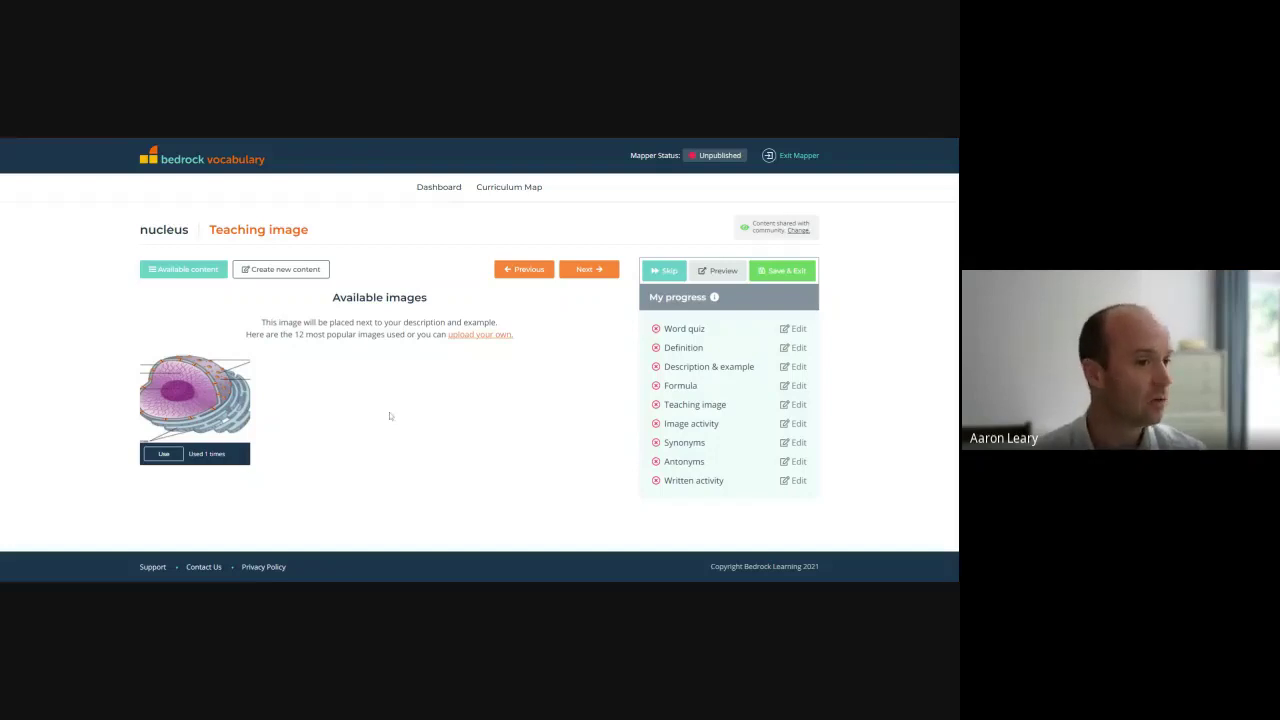
- Check the option to upload an own teaching image for nucleus, and review the question and images of its community image activity
{"action": "left_click", "coordinate": [477, 335]}
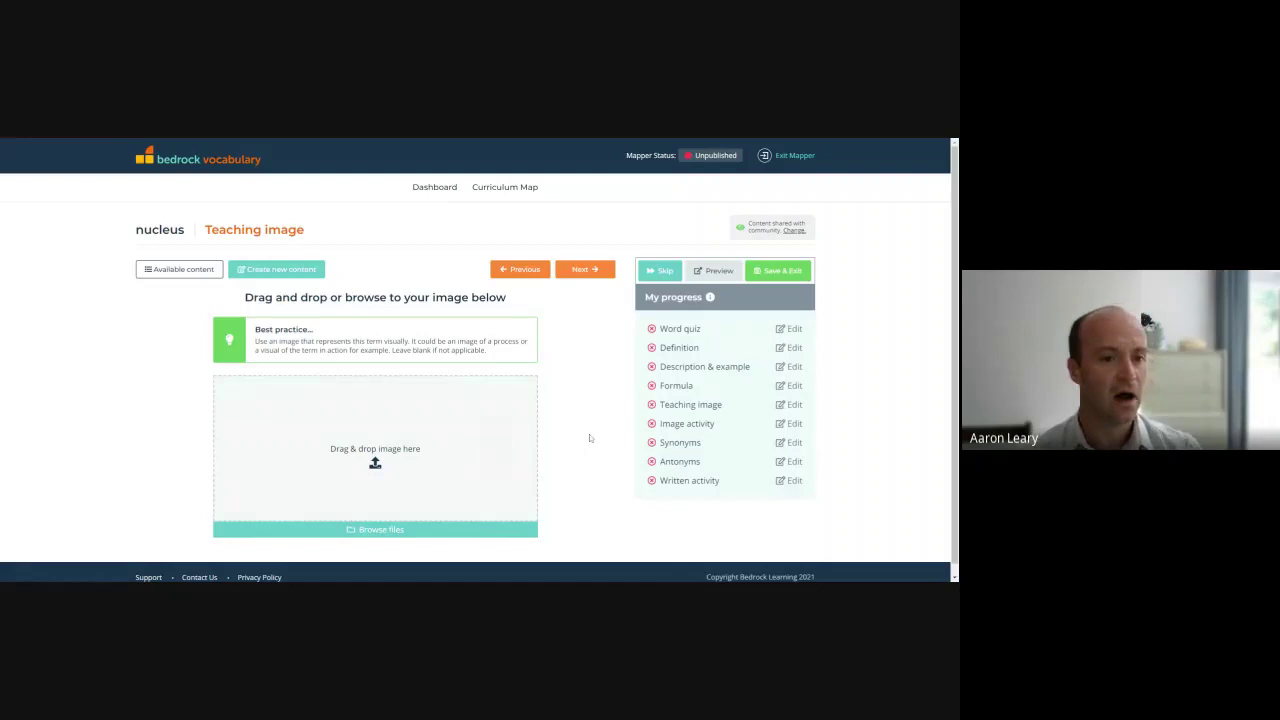
{"action": "left_click", "coordinate": [685, 425]}
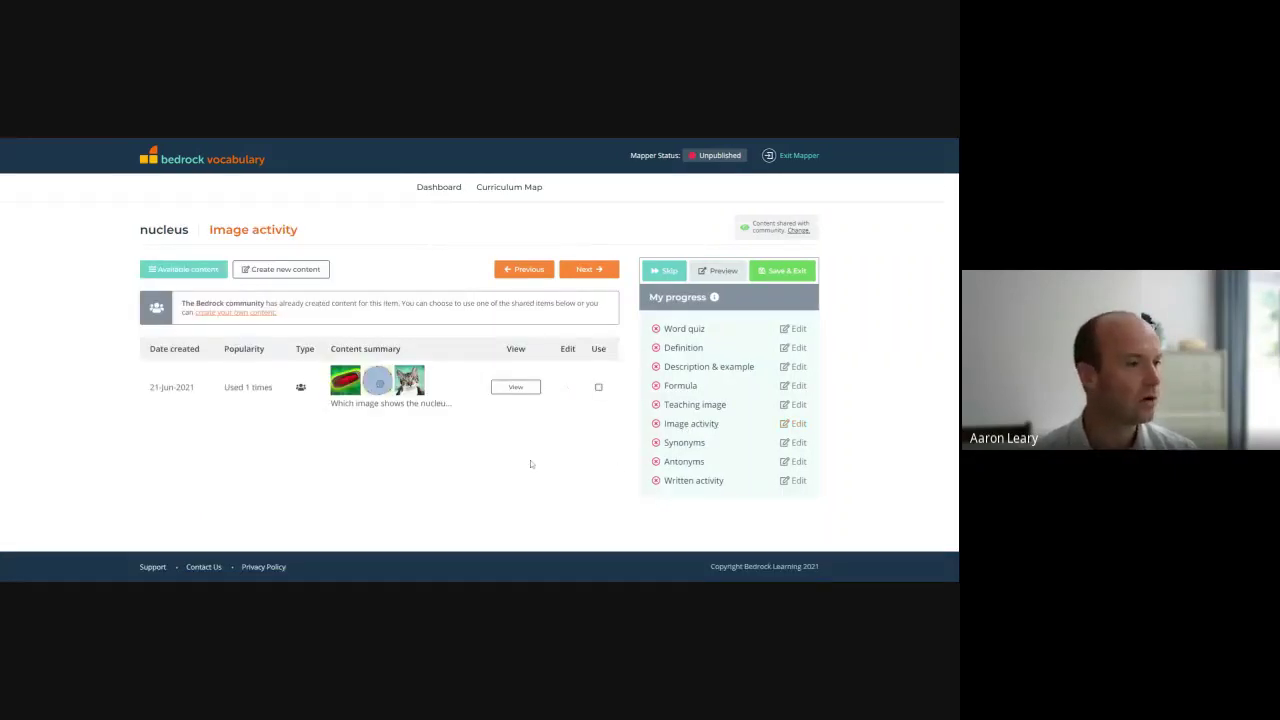
{"action": "left_click", "coordinate": [522, 396]}
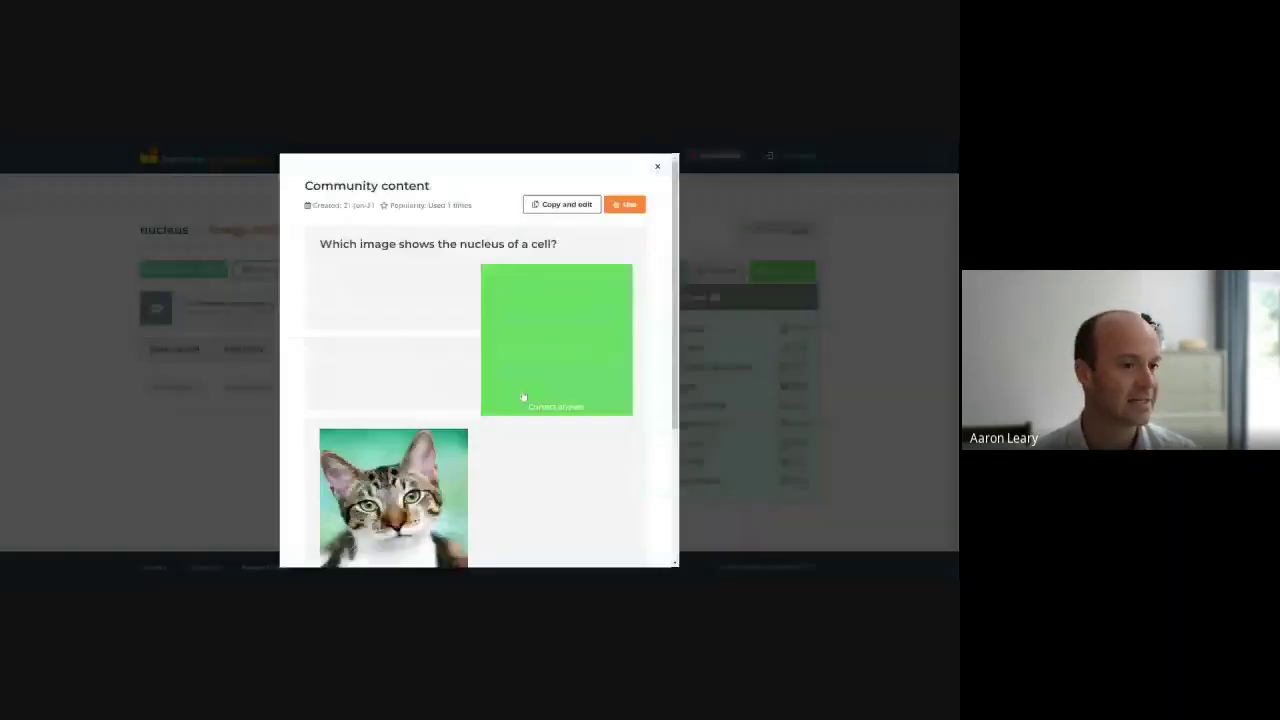
{"action": "scroll", "coordinate": [569, 409], "scroll_direction": "down", "scroll_amount": 1}
{"action": "scroll", "coordinate": [569, 409], "scroll_direction": "up", "scroll_amount": 1}
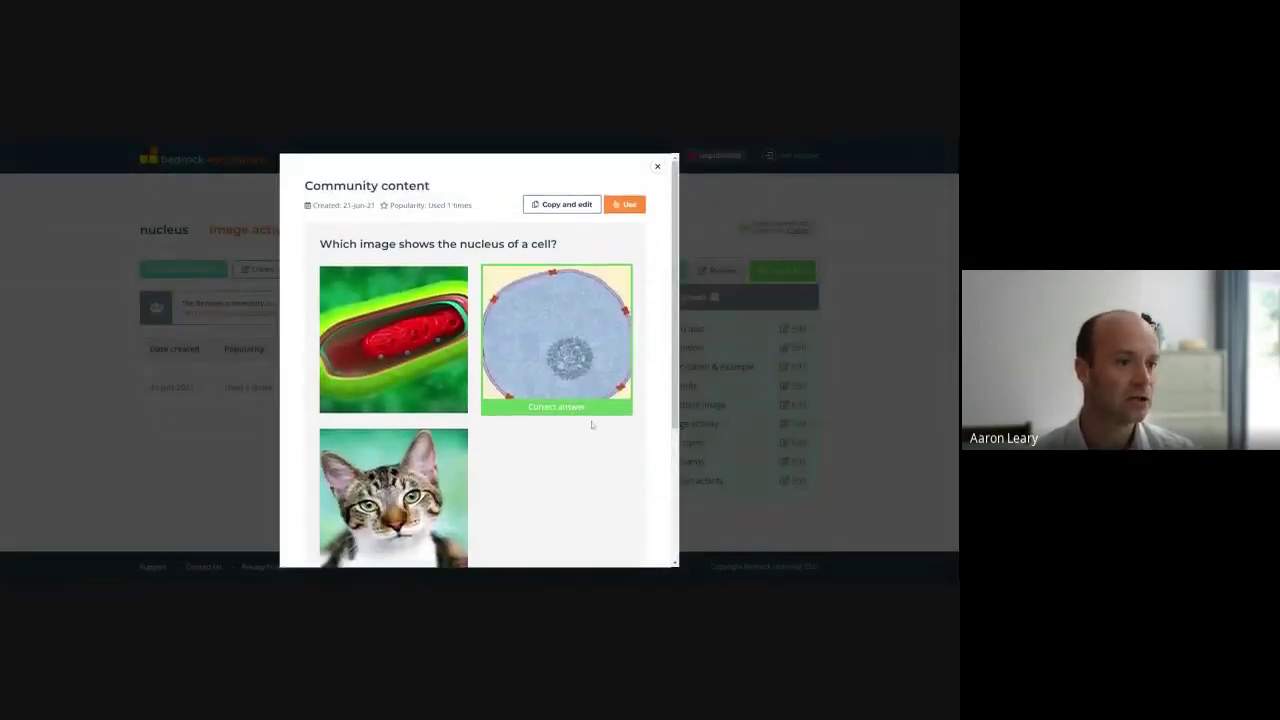
{"action": "scroll", "coordinate": [673, 341], "scroll_direction": "down", "scroll_amount": 1}
{"action": "scroll", "coordinate": [673, 341], "scroll_direction": "down", "scroll_amount": 1}
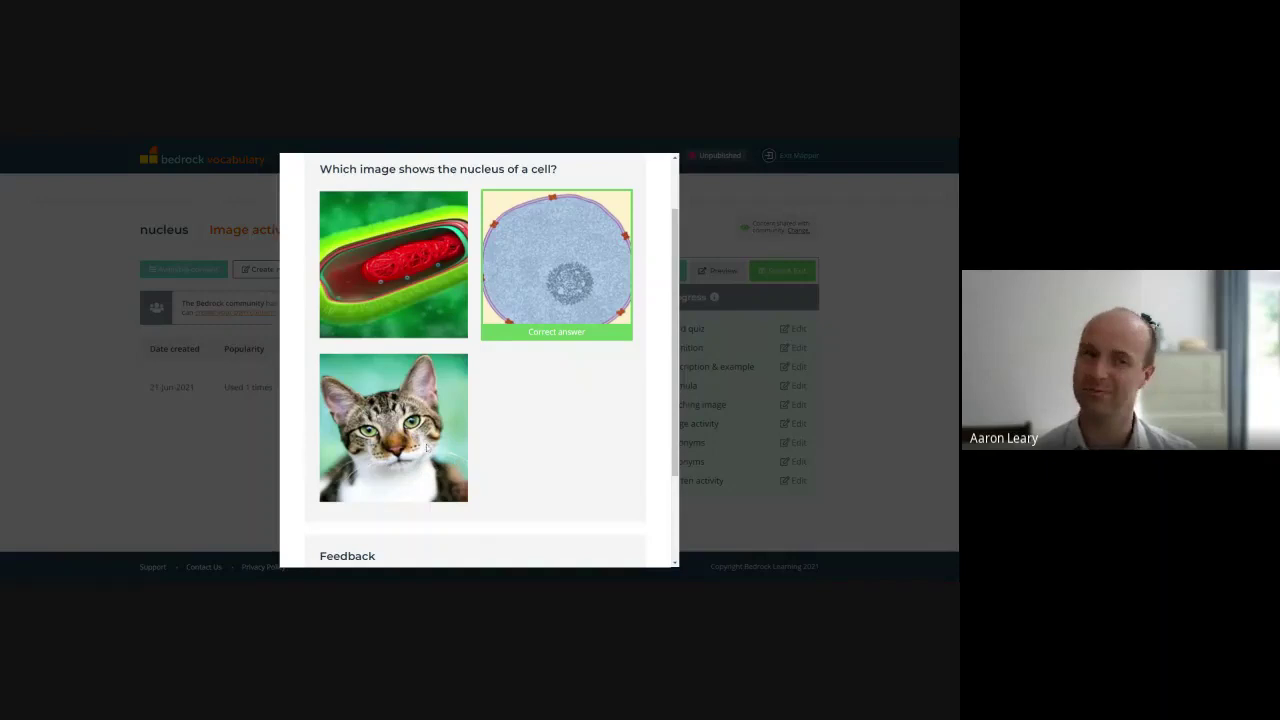
{"action": "scroll", "coordinate": [427, 450], "scroll_direction": "up", "scroll_amount": 2}
{"action": "scroll", "coordinate": [427, 450], "scroll_direction": "down", "scroll_amount": 3}
{"action": "scroll", "coordinate": [427, 450], "scroll_direction": "up", "scroll_amount": 3}
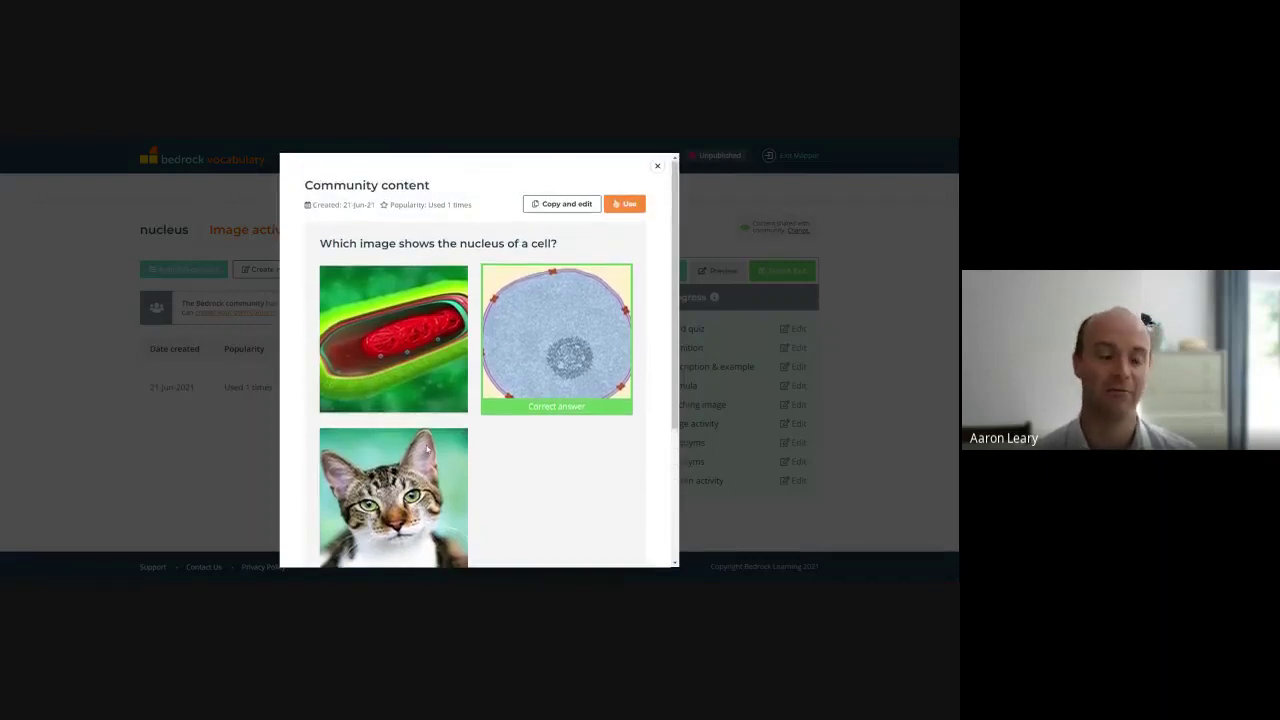
{"action": "scroll", "coordinate": [427, 449], "scroll_direction": "down", "scroll_amount": 3}
{"action": "scroll", "coordinate": [431, 433], "scroll_direction": "up", "scroll_amount": 3}
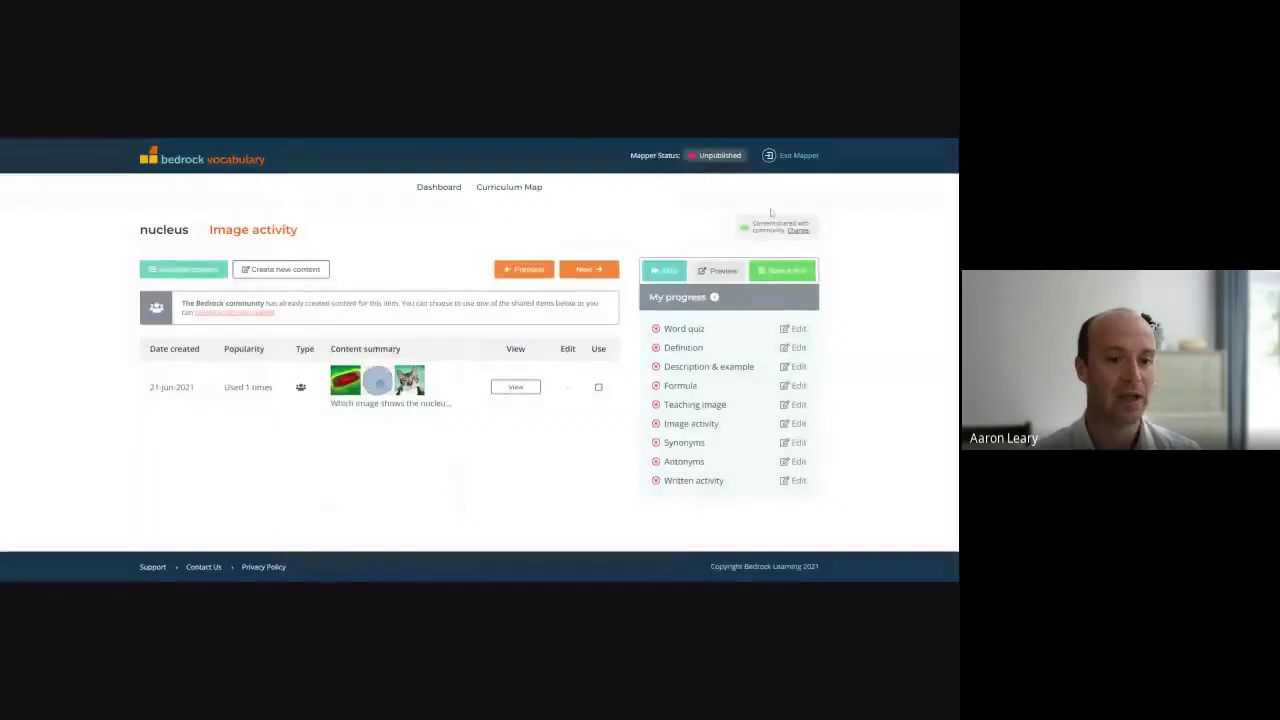
{"action": "left_click", "coordinate": [657, 166]}
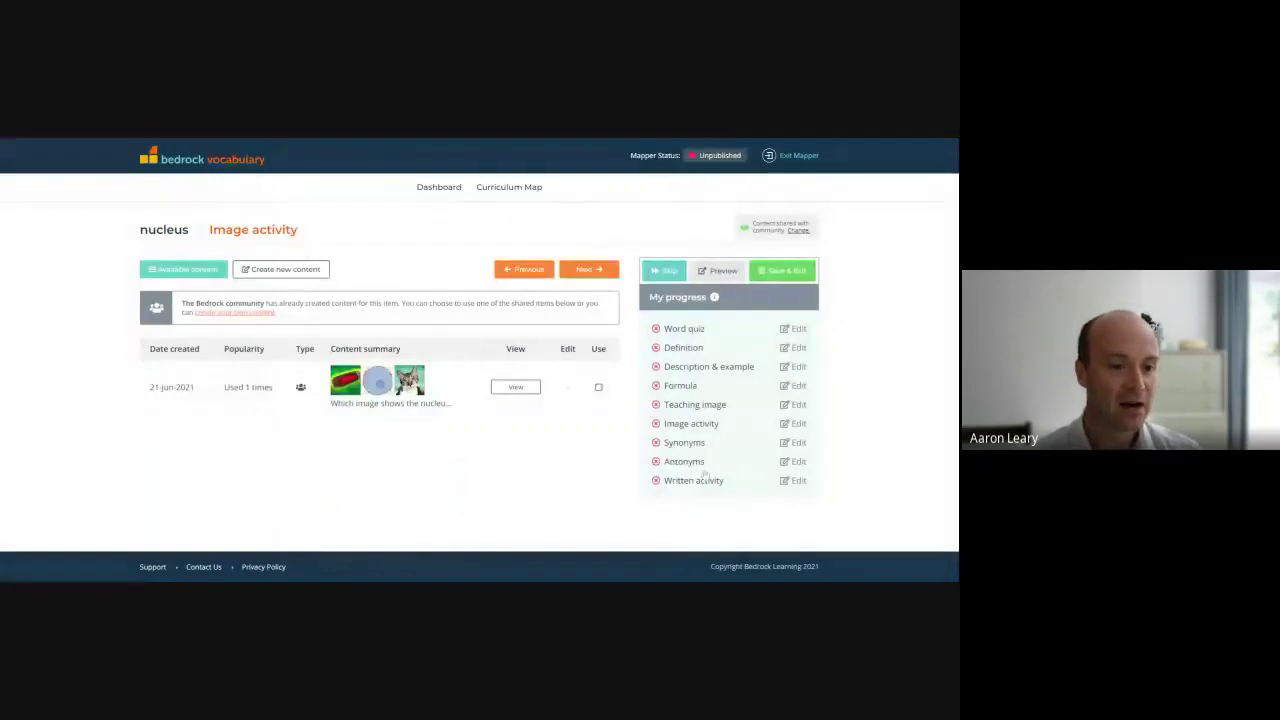
- Review the community synonym question for nucleus, including its answer options, correct answer and feedback
{"action": "left_click", "coordinate": [672, 443]}
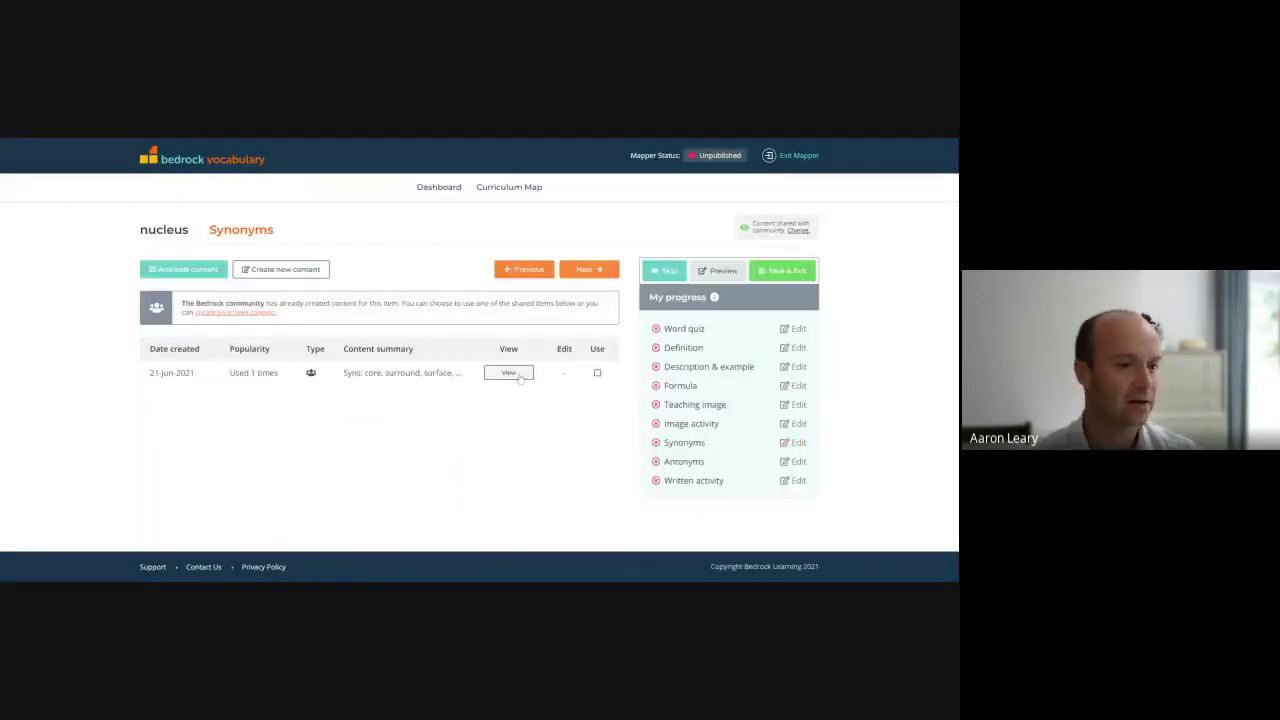
{"action": "left_click", "coordinate": [517, 375]}
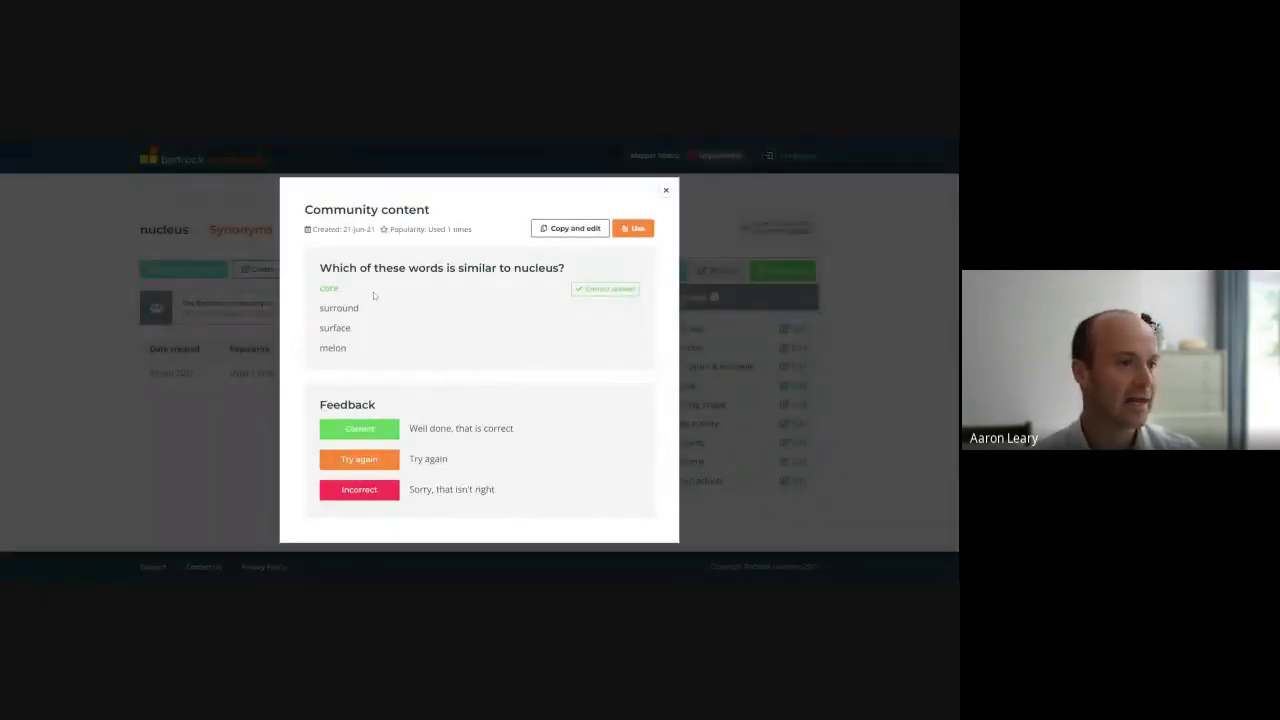
{"action": "double_click", "coordinate": [330, 288]}
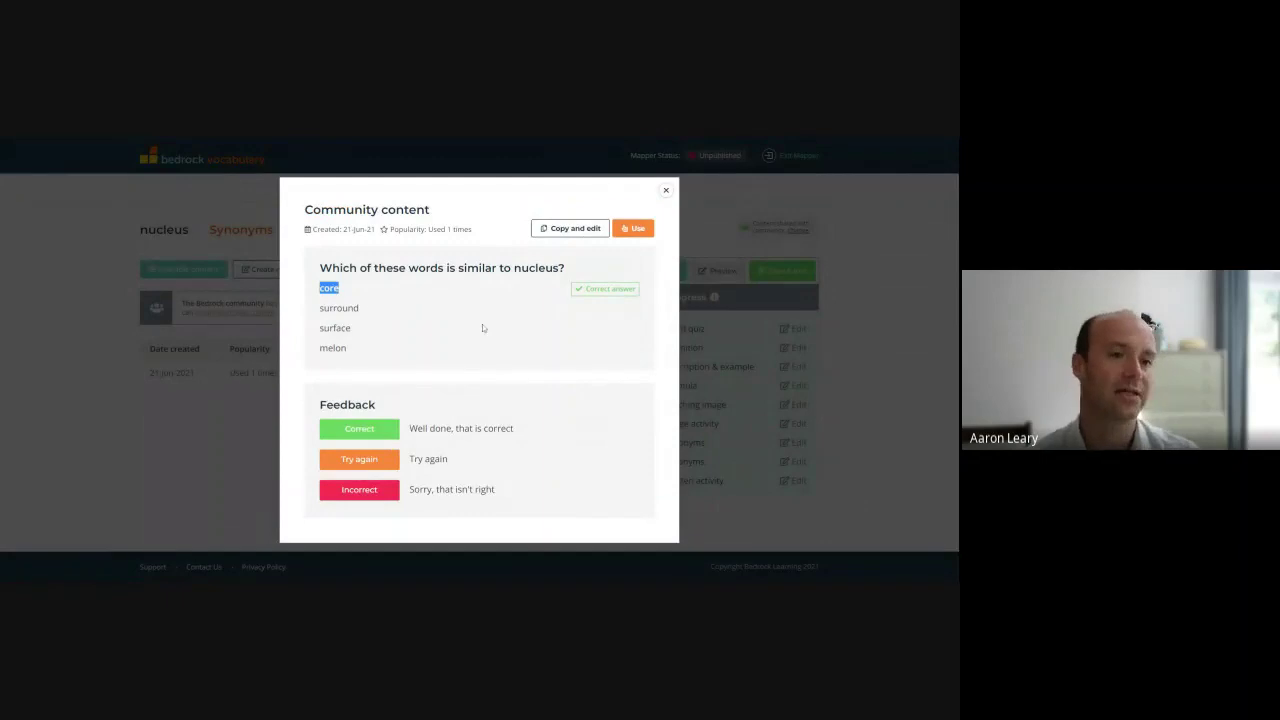
{"action": "left_click", "coordinate": [666, 192]}
- Review the community antonym question for nucleus, including its answer options, correct answer and feedback
{"action": "left_click", "coordinate": [700, 462]}
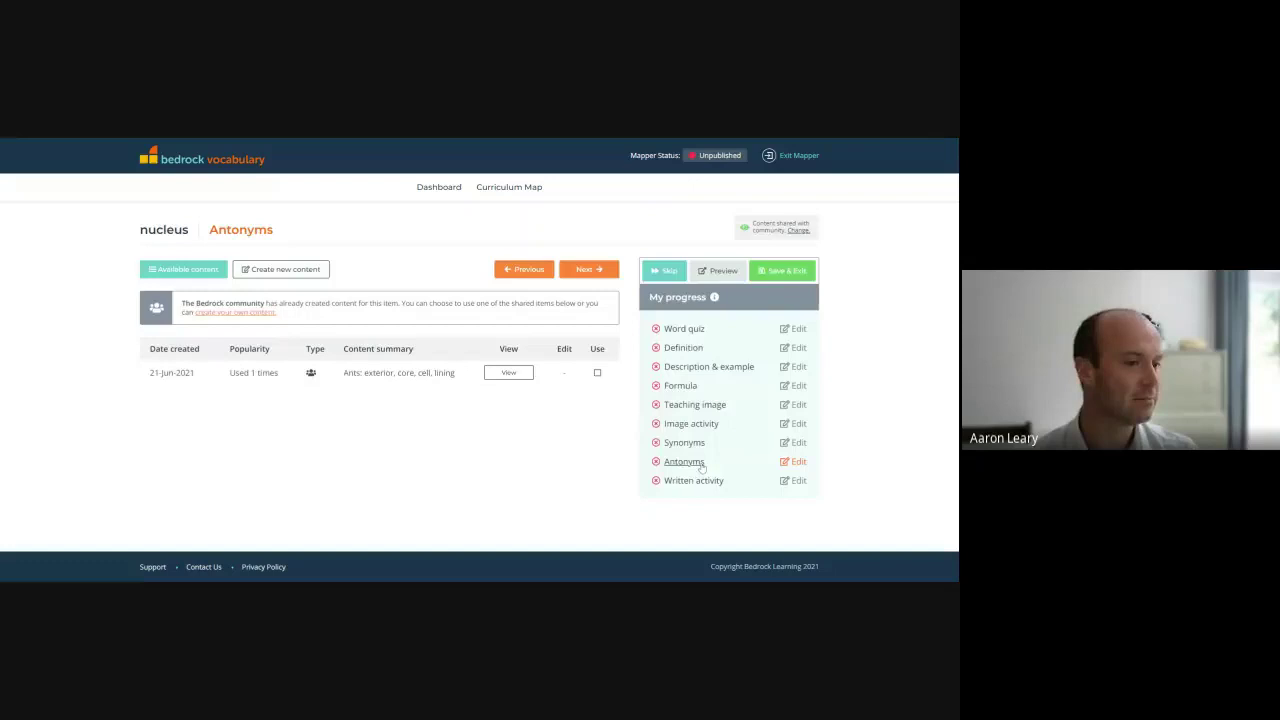
{"action": "left_click", "coordinate": [505, 372]}
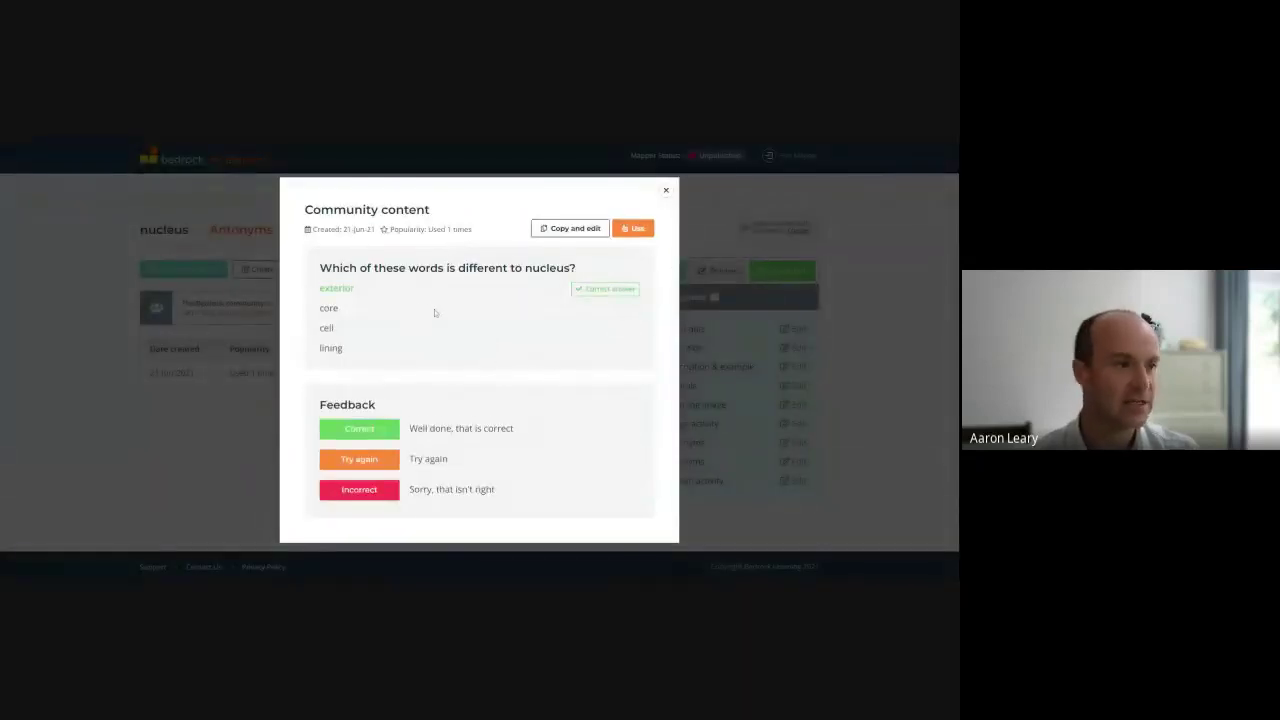
{"action": "double_click", "coordinate": [352, 289]}
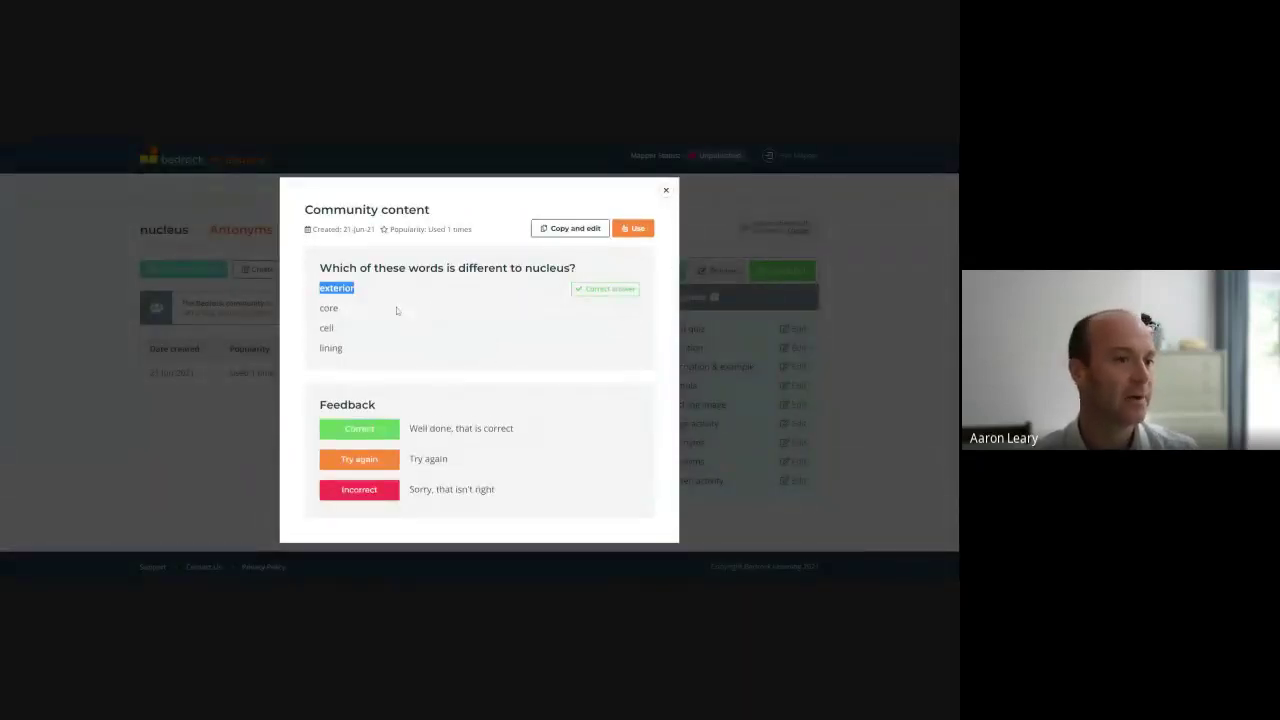
{"action": "left_click", "coordinate": [662, 199]}
{"action": "left_click_drag", "start_coordinate": [662, 199], "coordinate": [503, 443]}
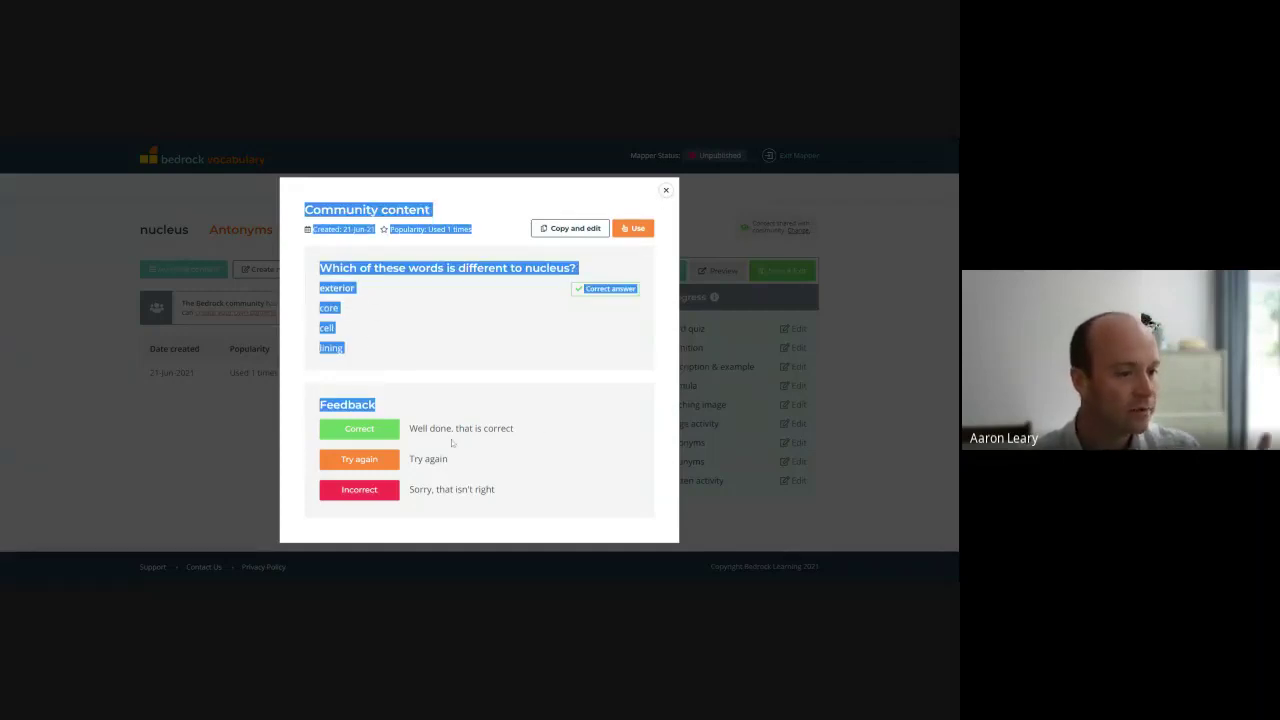
{"action": "left_click", "coordinate": [666, 190]}
- View the prompt of the community written activity for nucleus and close it
{"action": "left_click", "coordinate": [694, 481]}
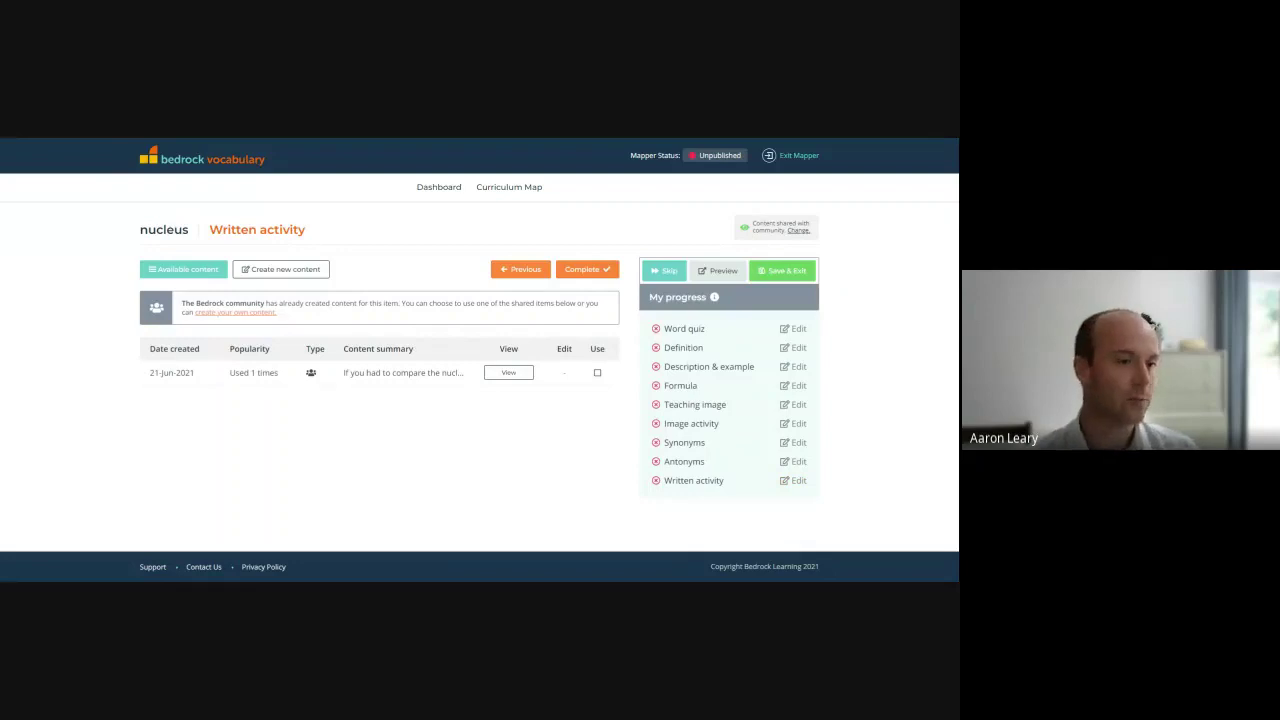
{"action": "left_click", "coordinate": [519, 372]}
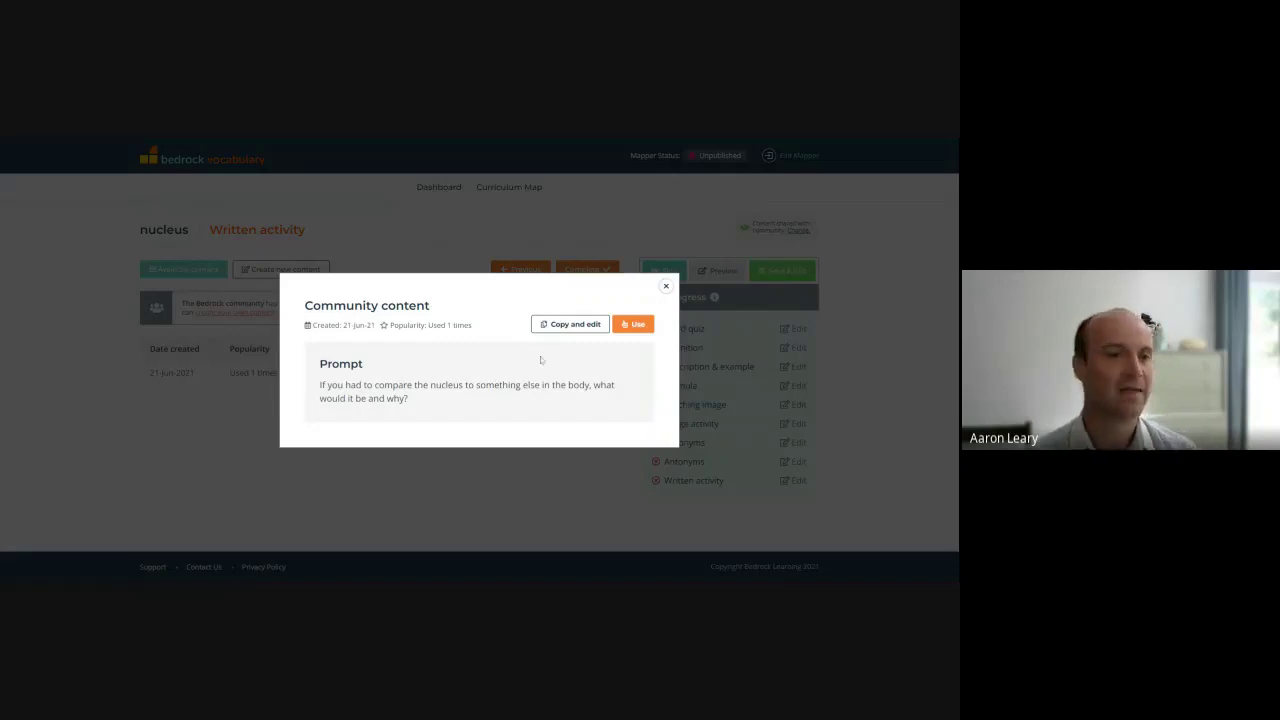
{"action": "left_click", "coordinate": [665, 286]}
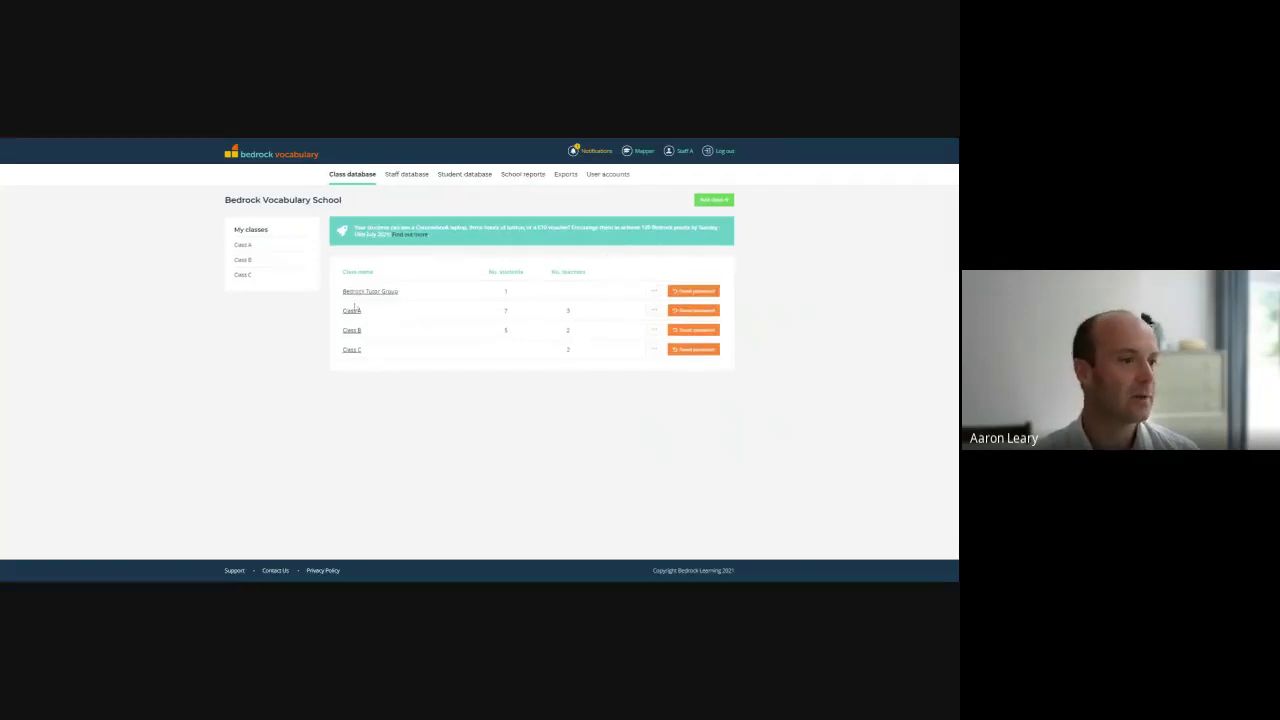
- Open Student A in Class A from the class database and look over the student's knowledge organiser
{"action": "left_click", "coordinate": [353, 310]}
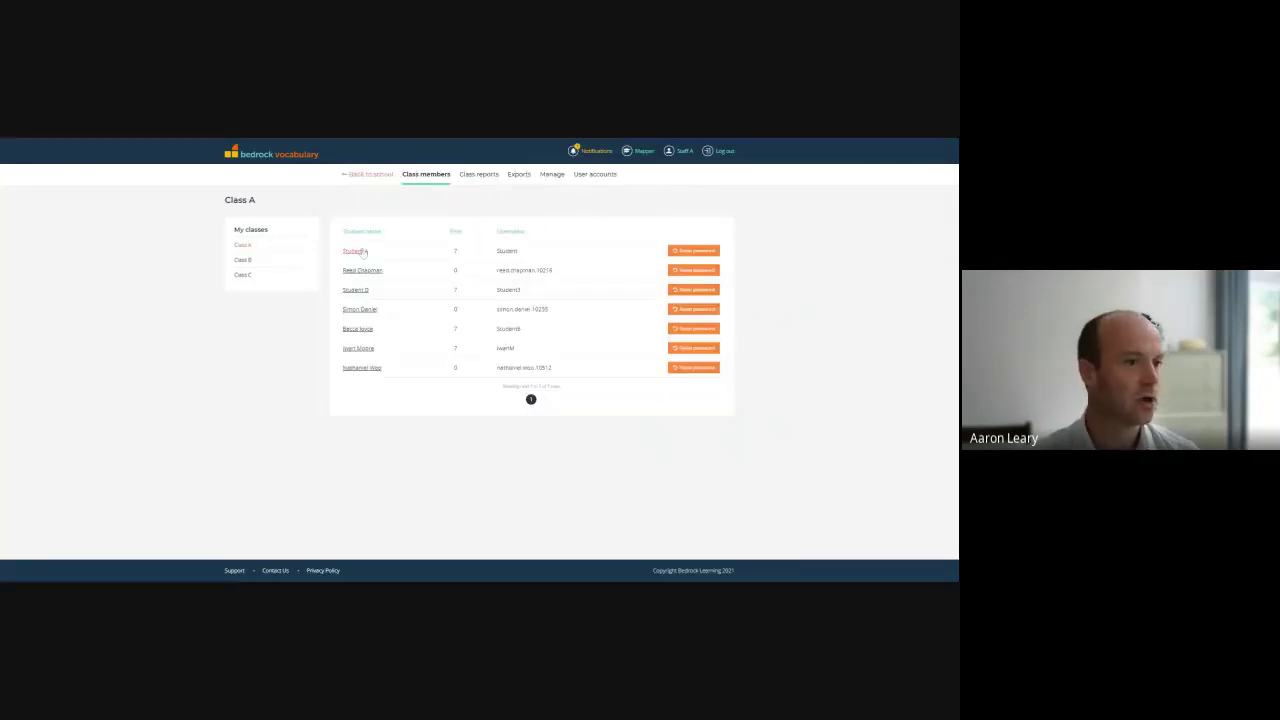
{"action": "left_click", "coordinate": [362, 252]}
{"action": "left_click", "coordinate": [476, 178]}
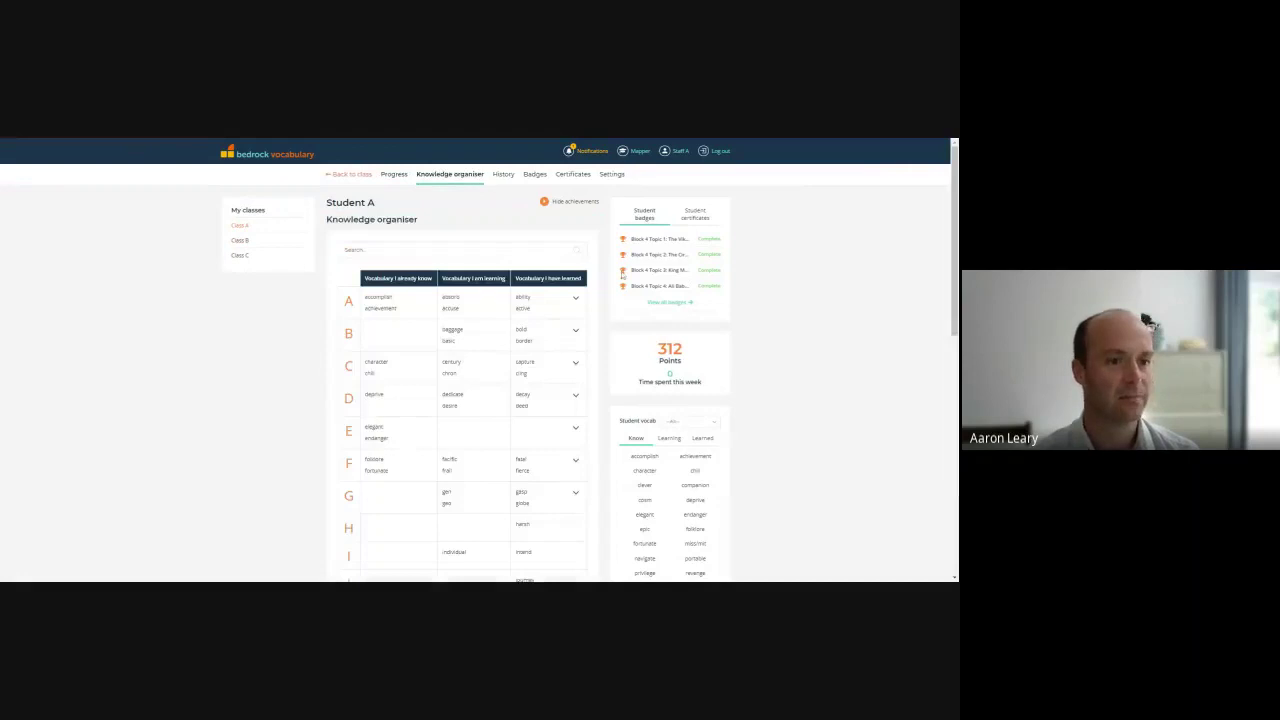
{"action": "scroll", "coordinate": [700, 300], "scroll_direction": "down", "scroll_amount": 1}
{"action": "scroll", "coordinate": [790, 301], "scroll_direction": "up", "scroll_amount": 1}
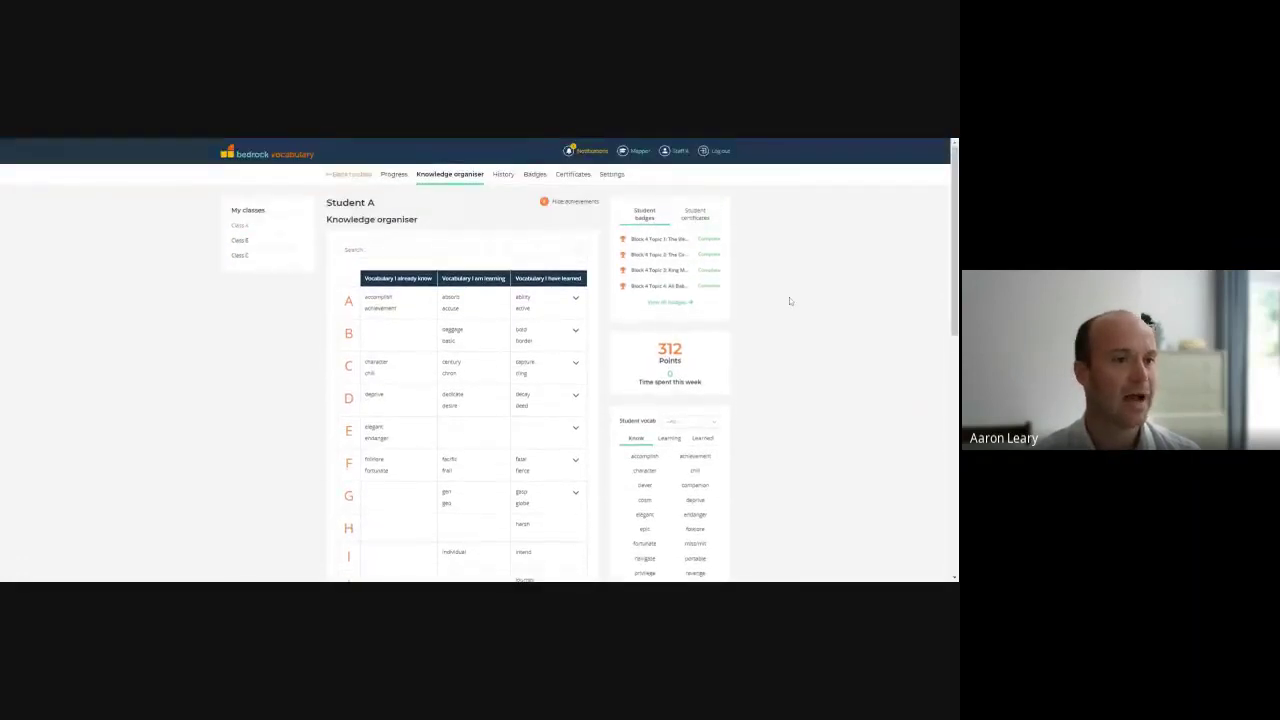
- Enlarge the knowledge organiser page and review the entry for the learned word capture, including its description, example and notes
{"action": "scroll", "coordinate": [790, 301], "scroll_direction": "down", "scroll_amount": 1}
{"action": "key", "text": "ctrl+plus"}
{"action": "key", "text": "ctrl+plus"}
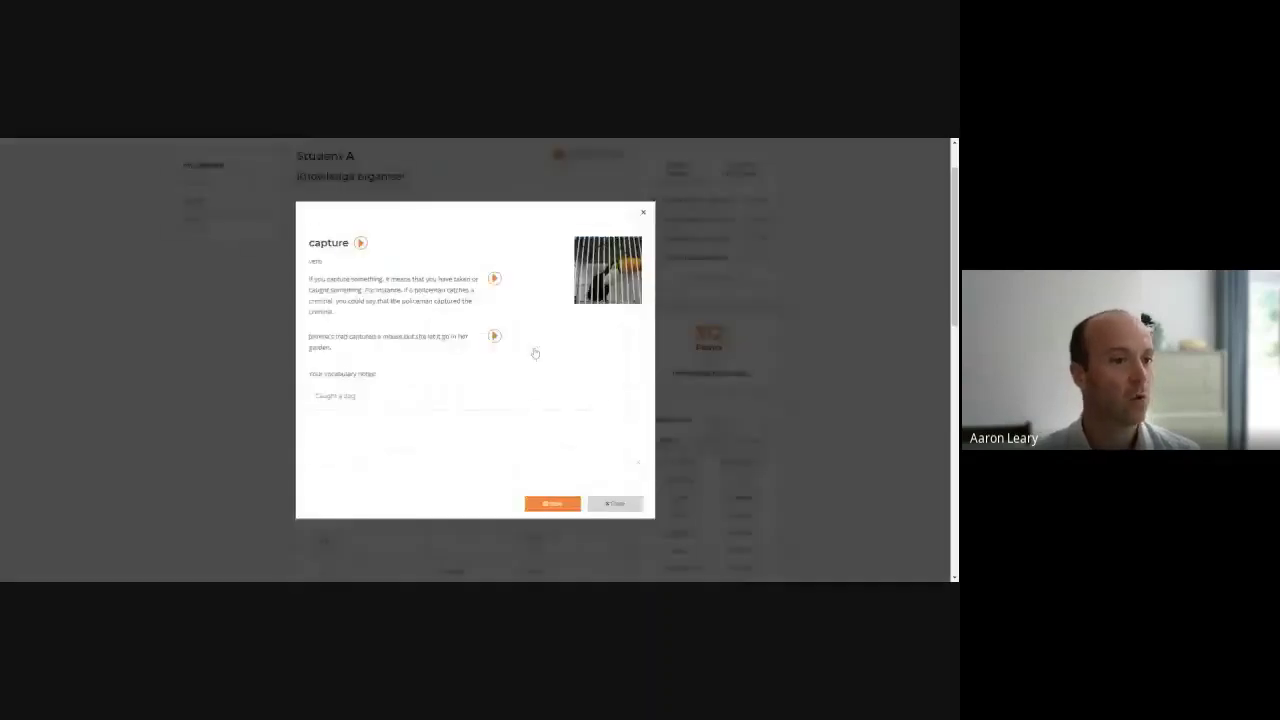
{"action": "left_click", "coordinate": [643, 214]}
{"action": "scroll", "coordinate": [640, 250], "scroll_direction": "up", "scroll_amount": 1}
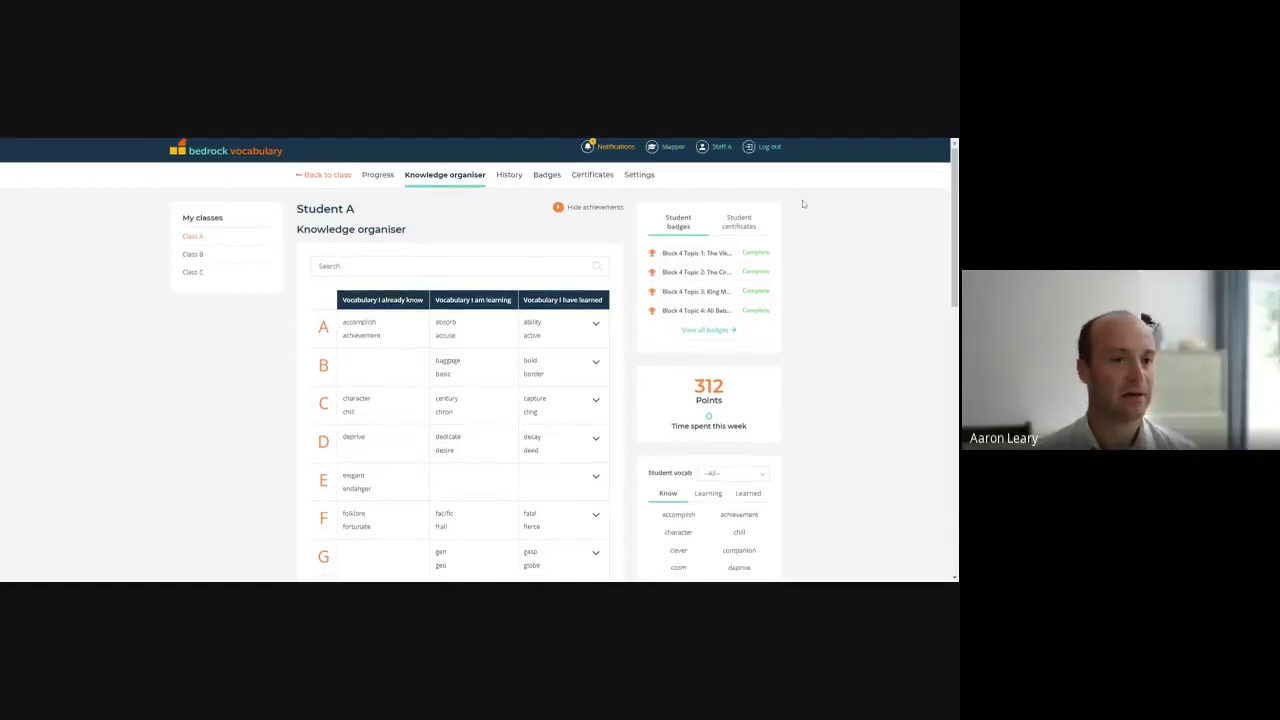
{"action": "scroll", "coordinate": [802, 201], "scroll_direction": "down", "scroll_amount": 1}
{"action": "scroll", "coordinate": [802, 205], "scroll_direction": "up", "scroll_amount": 1}
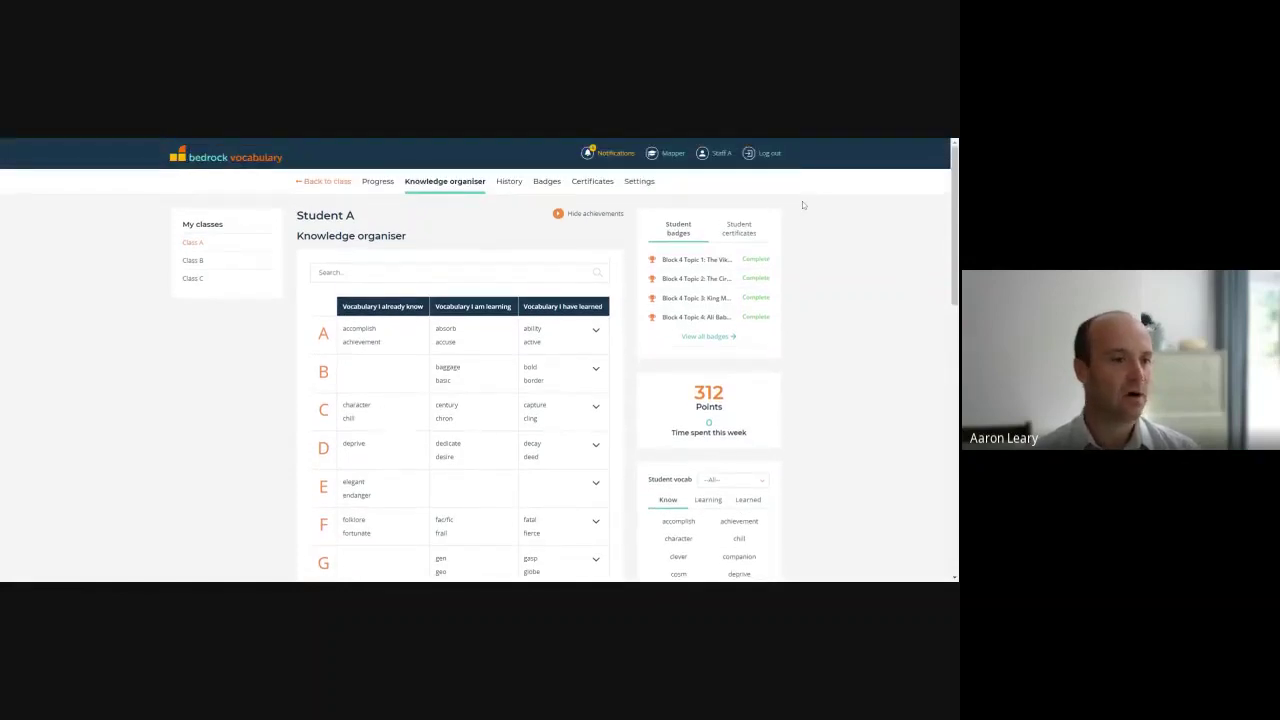